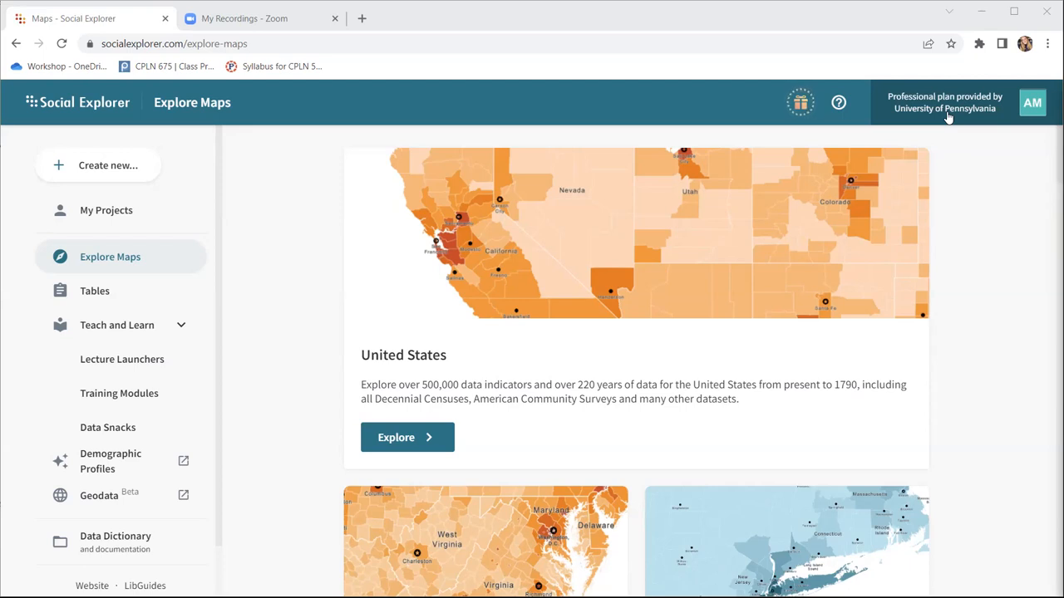
Look over the project types available for creation, such as map, story and report, without creating one.
{"action": "left_click", "coordinate": [132, 172]}
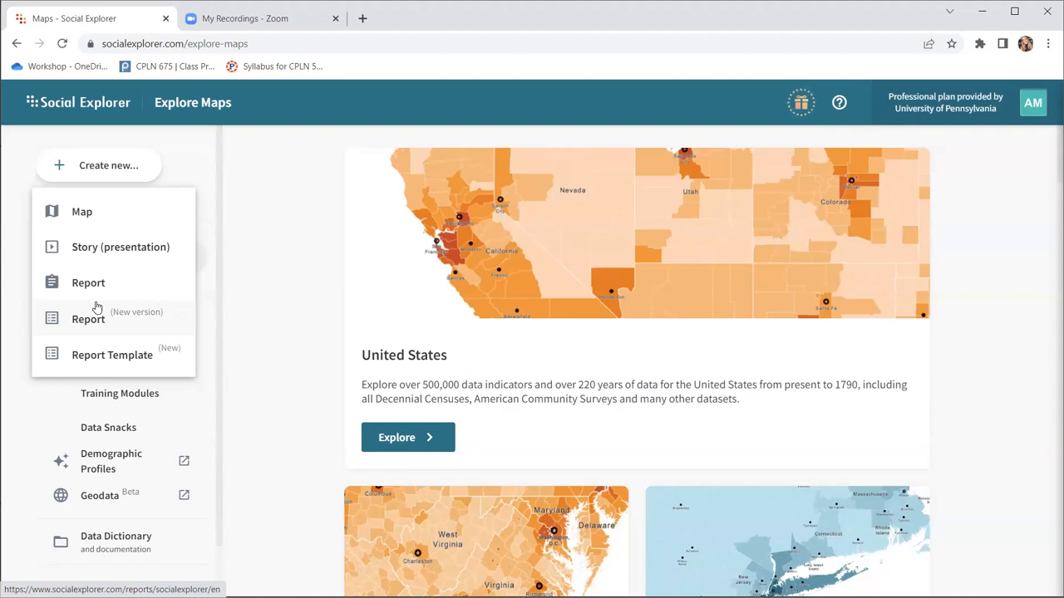
{"action": "left_click", "coordinate": [193, 175]}
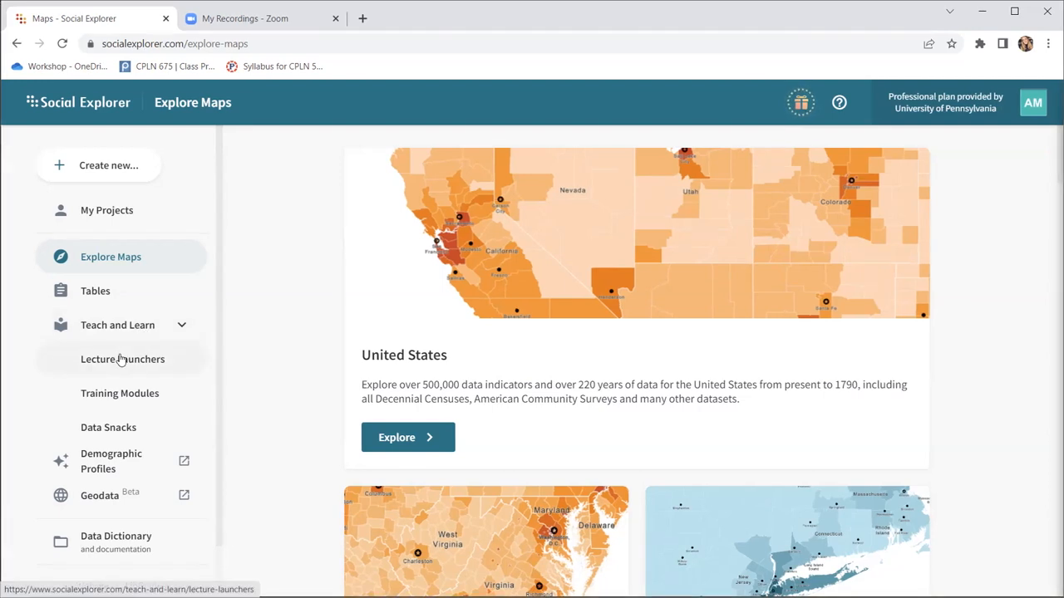
Browse the Teach and Learn resources: Lecture Launchers, Training Modules and the latest stories under Data Snacks.
{"action": "left_click", "coordinate": [122, 359]}
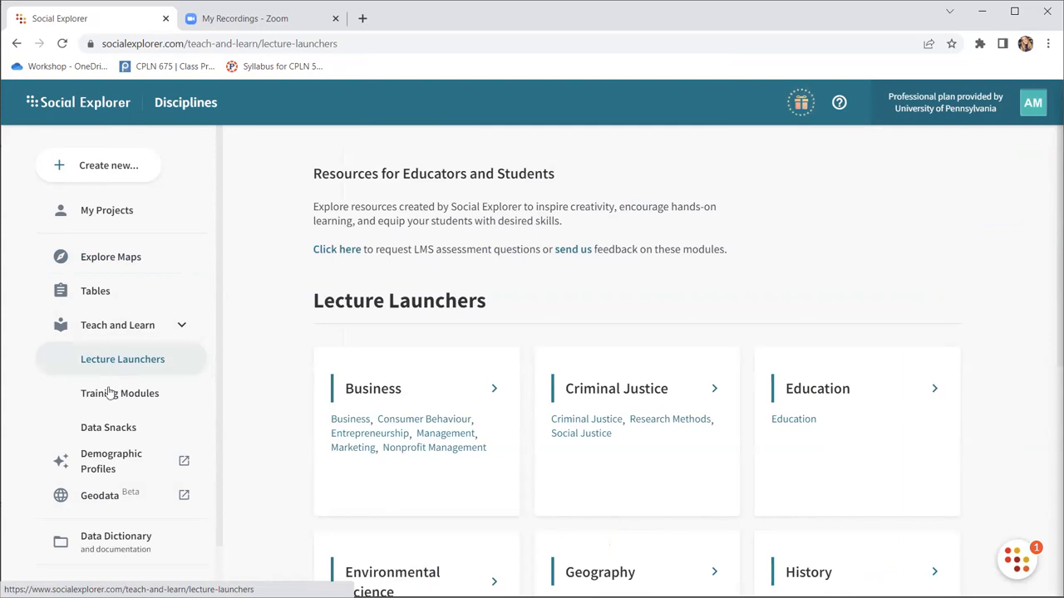
{"action": "left_click", "coordinate": [111, 393]}
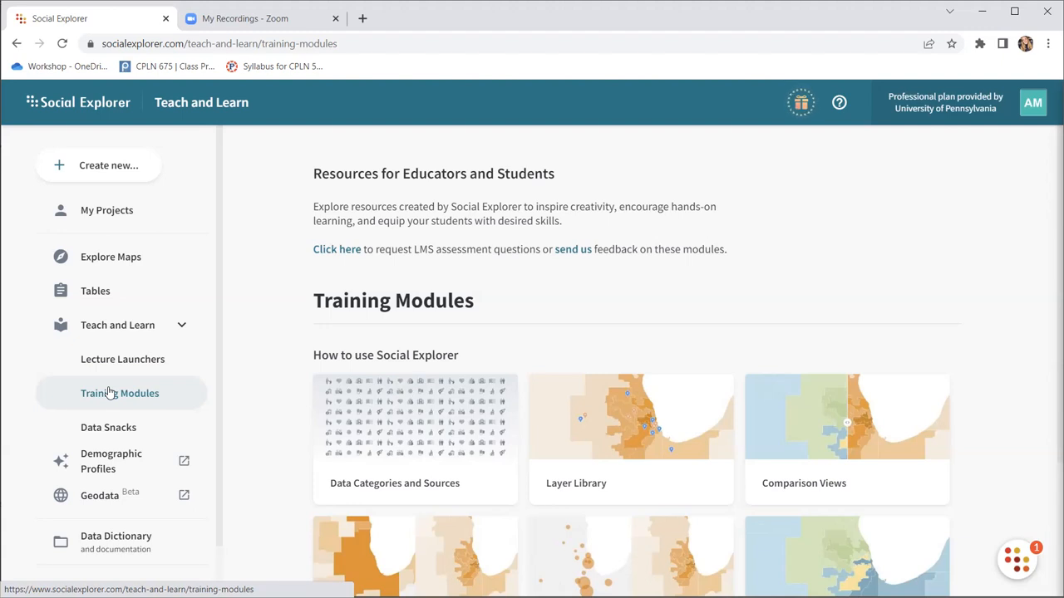
{"action": "left_click", "coordinate": [103, 435]}
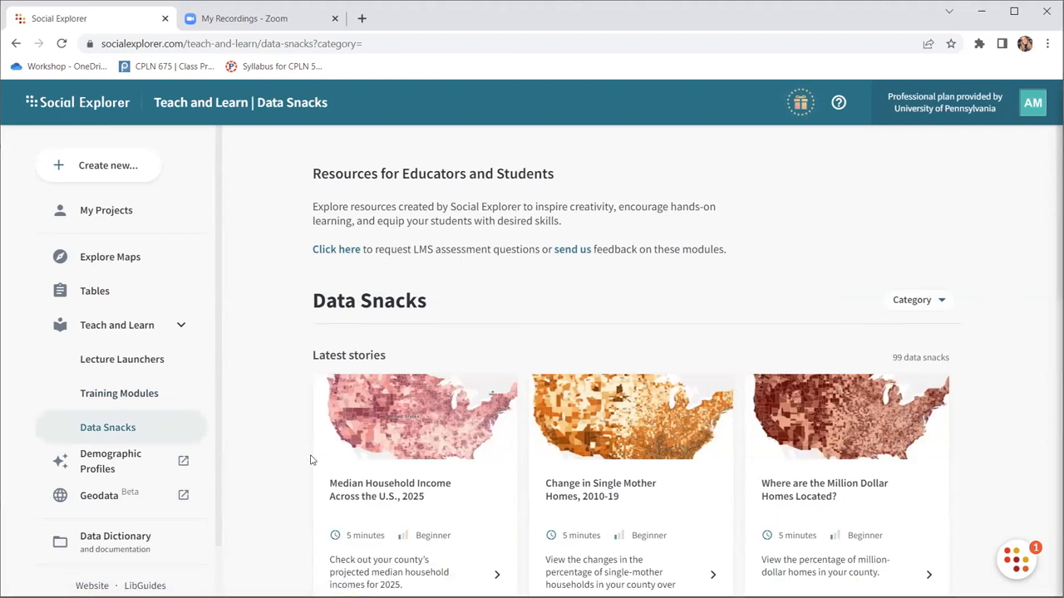
{"action": "scroll", "coordinate": [310, 460], "scroll_direction": "down", "scroll_amount": 1}
{"action": "scroll", "coordinate": [310, 459], "scroll_direction": "down", "scroll_amount": 2}
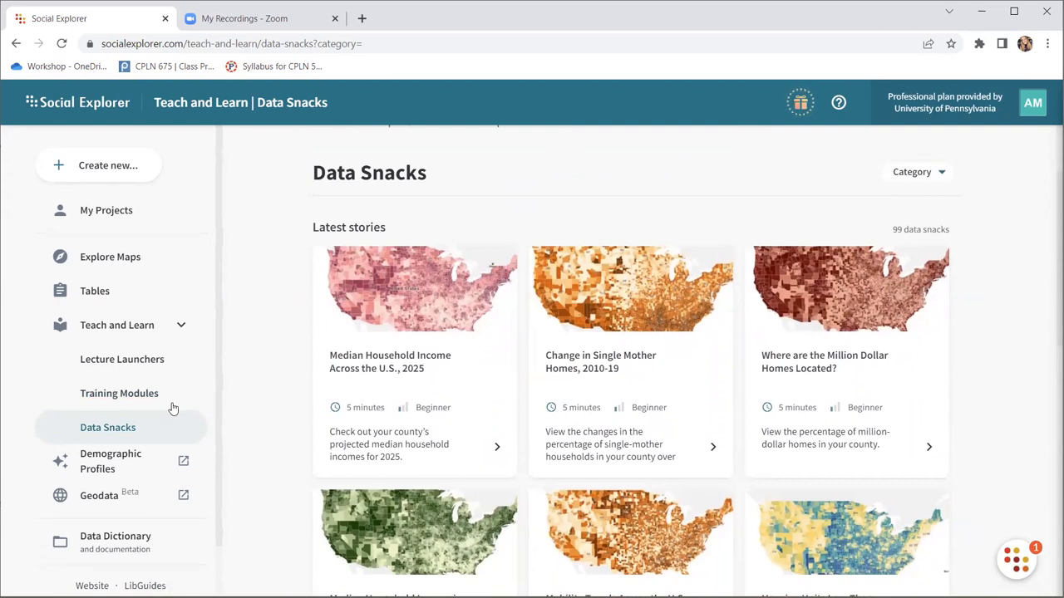
Go back to the Lecture Launchers and open the Gerrymandering activity from the Political Science discipline.
{"action": "left_click", "coordinate": [122, 375]}
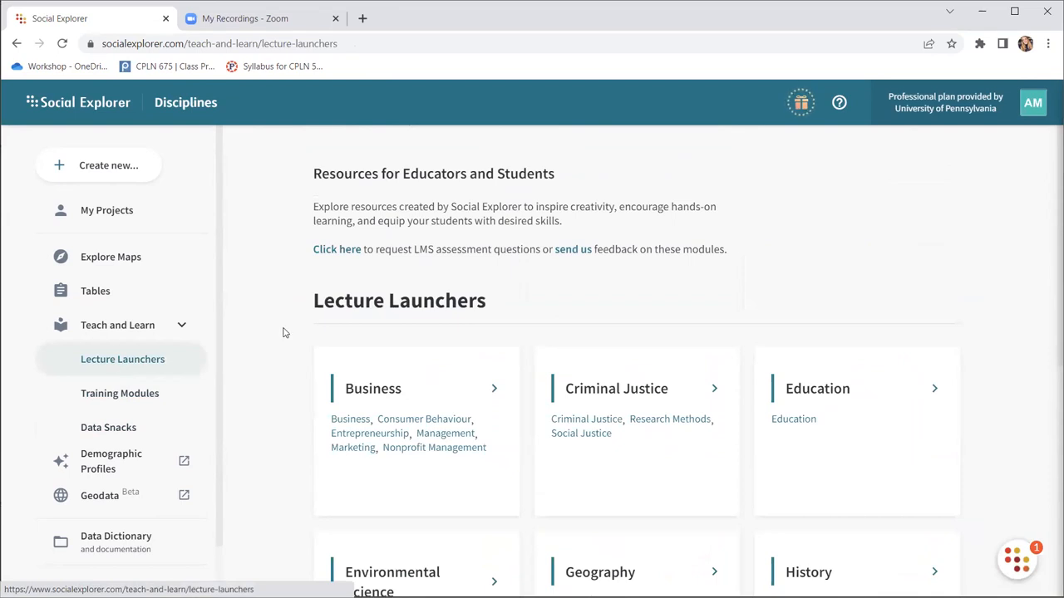
{"action": "scroll", "coordinate": [305, 334], "scroll_direction": "down", "scroll_amount": 1}
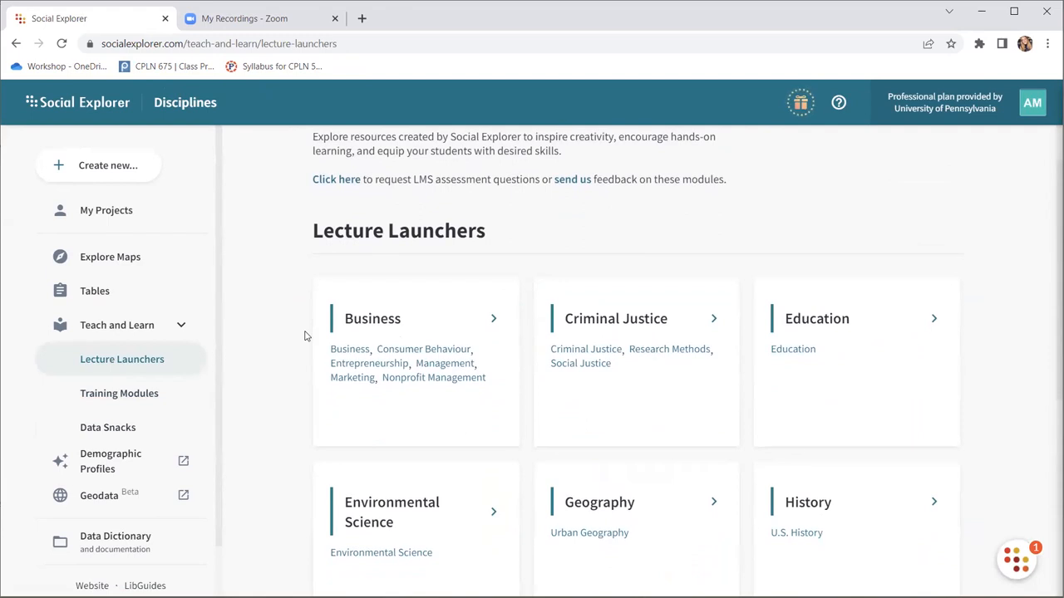
{"action": "scroll", "coordinate": [304, 335], "scroll_direction": "down", "scroll_amount": 1}
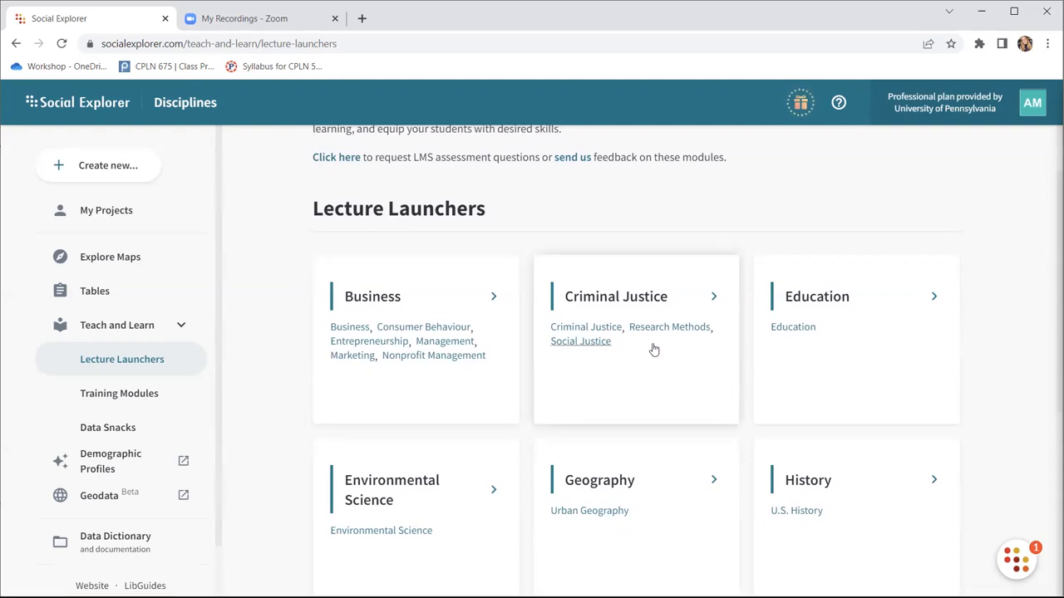
{"action": "scroll", "coordinate": [455, 463], "scroll_direction": "down", "scroll_amount": 1}
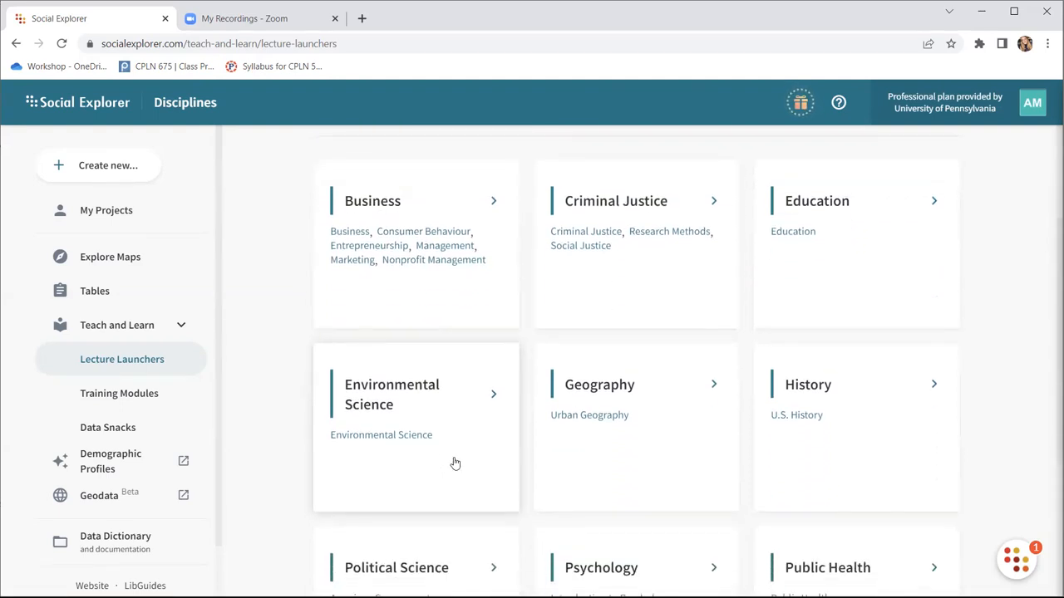
{"action": "scroll", "coordinate": [721, 493], "scroll_direction": "down", "scroll_amount": 1}
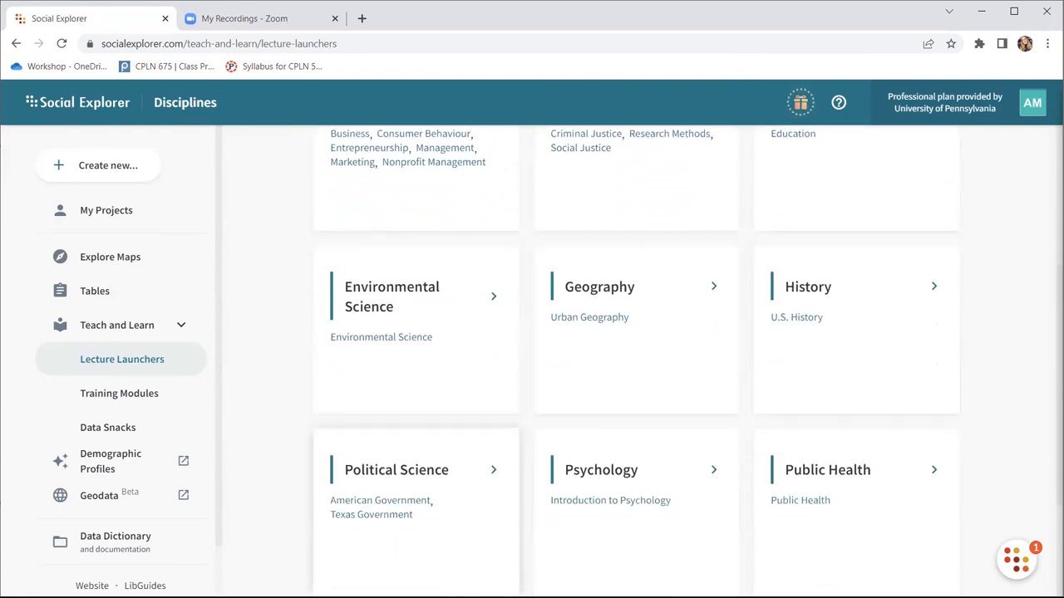
{"action": "scroll", "coordinate": [601, 568], "scroll_direction": "down", "scroll_amount": 2}
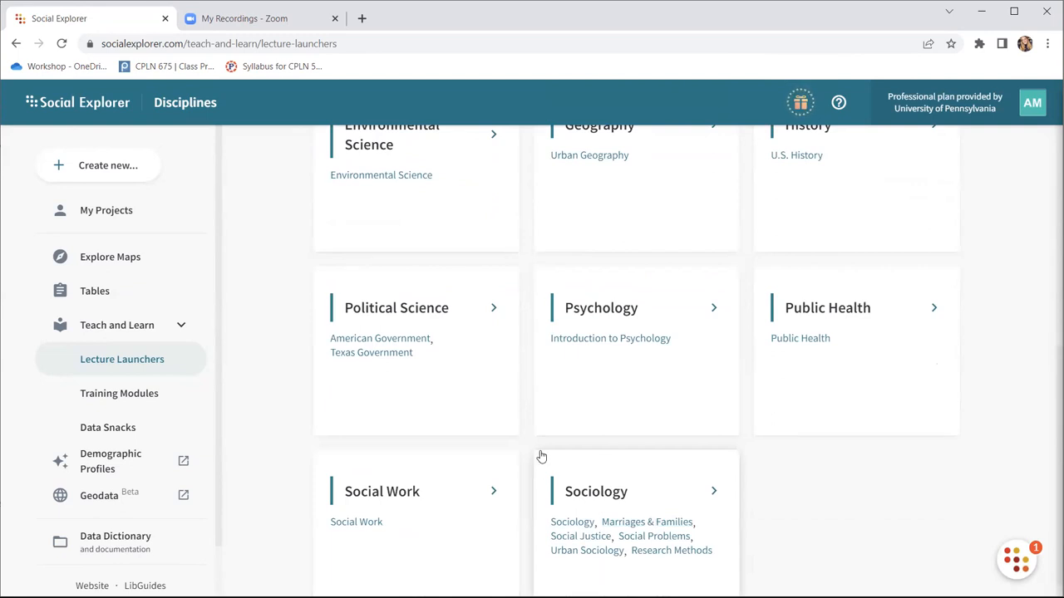
{"action": "left_click", "coordinate": [479, 396]}
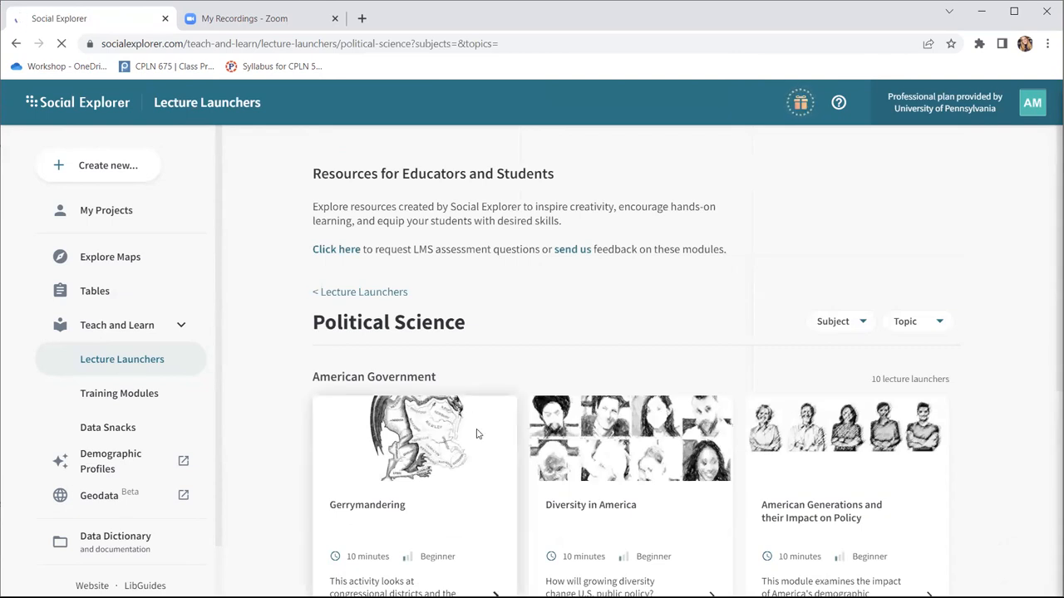
{"action": "left_click", "coordinate": [478, 433]}
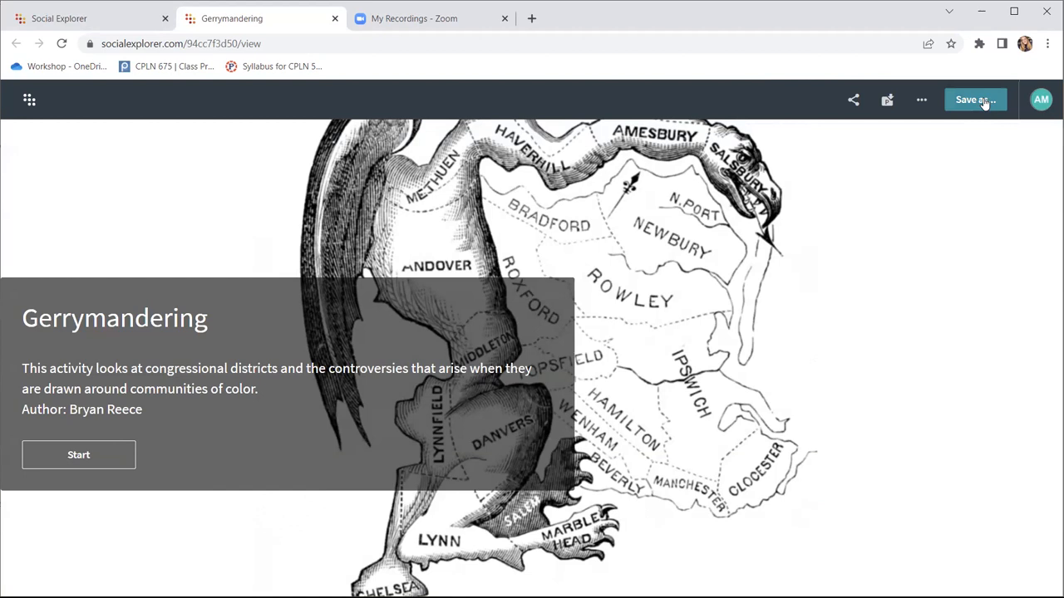
Review the link, embed and e-mail options for sharing the Gerrymandering activity, then dismiss them.
{"action": "left_click", "coordinate": [856, 102]}
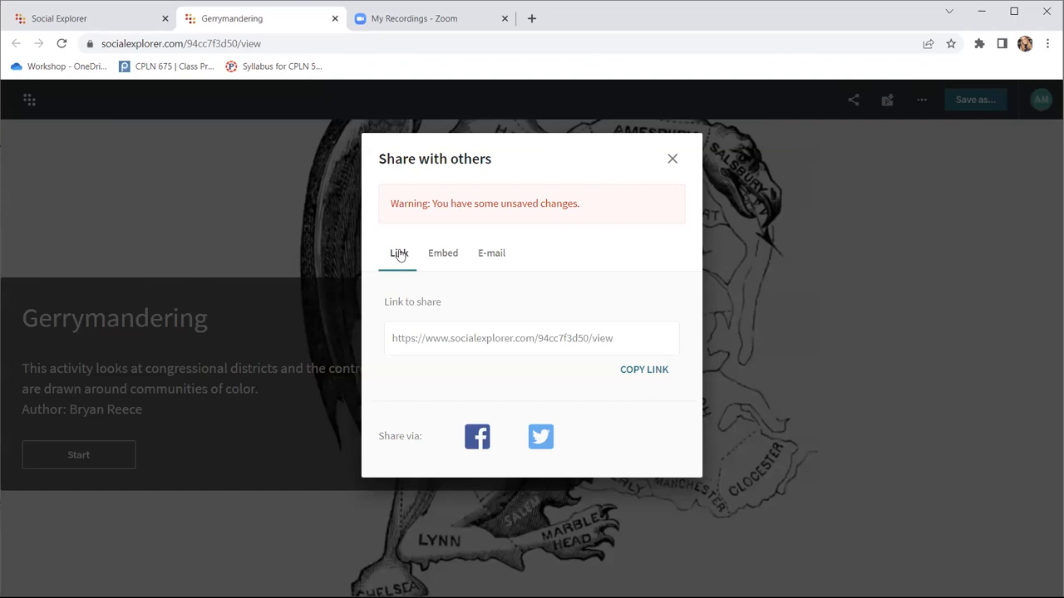
{"action": "left_click", "coordinate": [444, 259]}
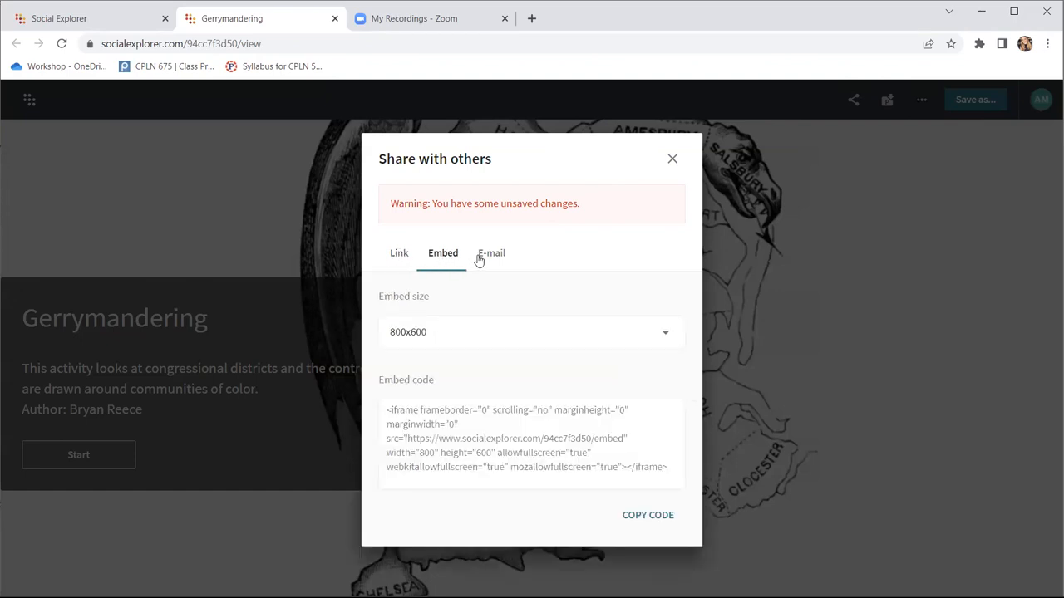
{"action": "left_click", "coordinate": [479, 260]}
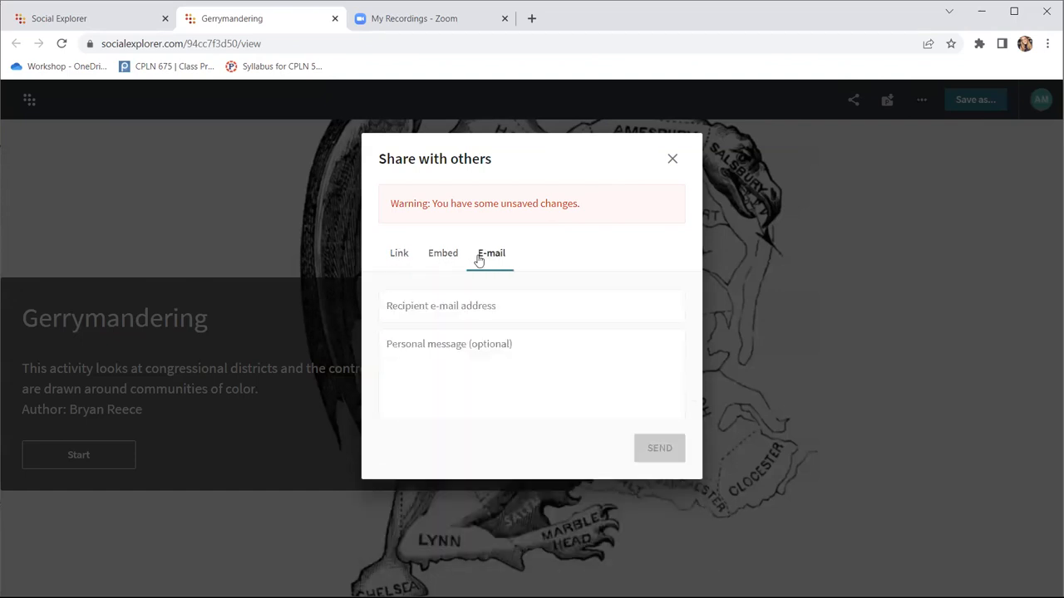
{"action": "left_click", "coordinate": [674, 161]}
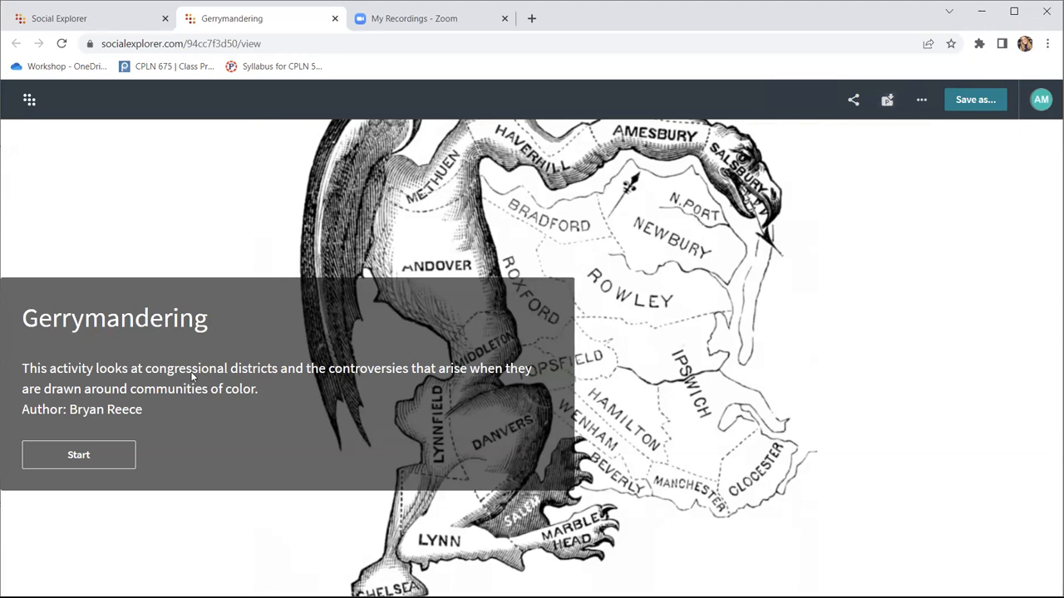
Start the Gerrymandering activity, read the Population Changes and Redistricting slide, and advance to the Current Congressional Districts map.
{"action": "left_click", "coordinate": [87, 454]}
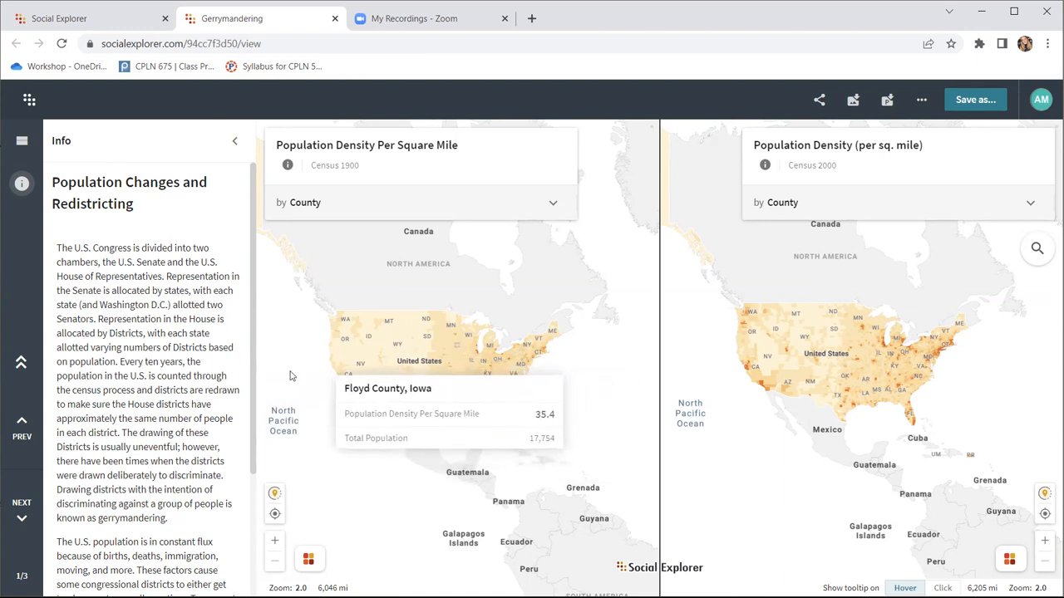
{"action": "scroll", "coordinate": [199, 431], "scroll_direction": "down", "scroll_amount": 2}
{"action": "scroll", "coordinate": [200, 432], "scroll_direction": "down", "scroll_amount": 4}
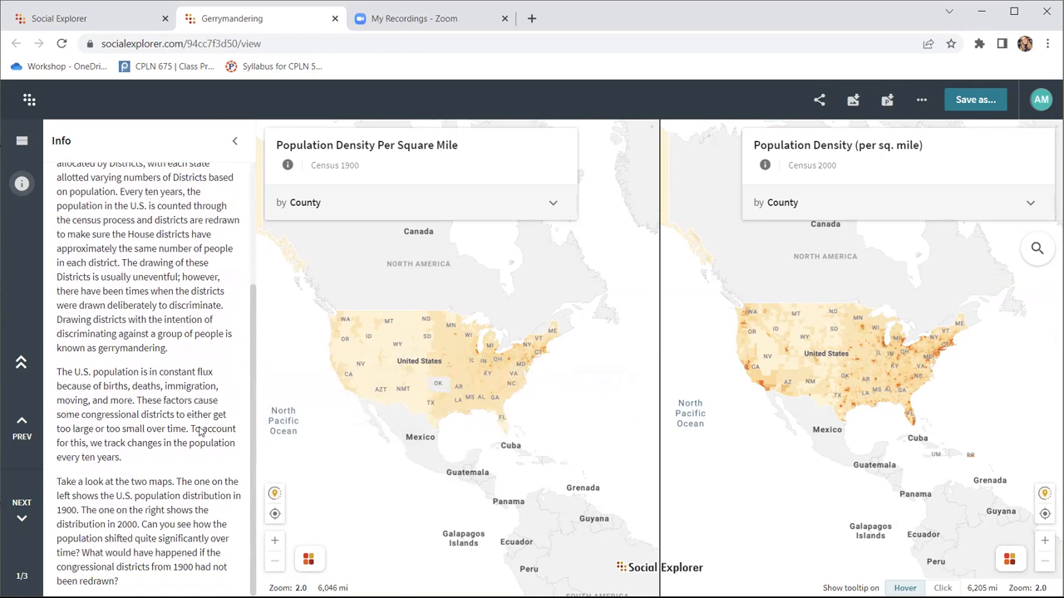
{"action": "mouse_move", "coordinate": [359, 333]}
{"action": "left_click", "coordinate": [35, 539]}
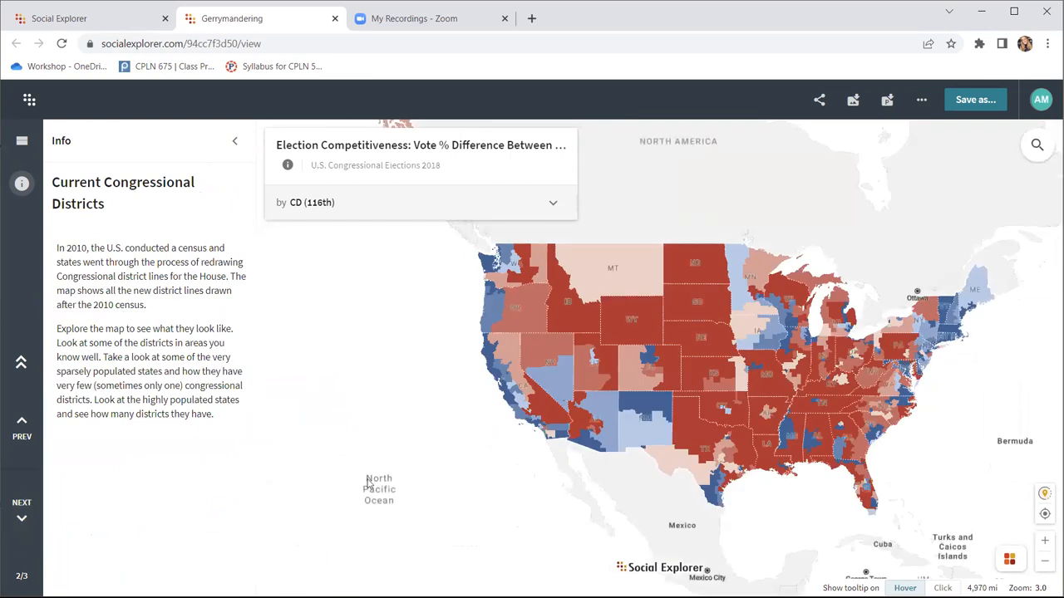
{"action": "left_click_drag", "start_coordinate": [426, 488], "coordinate": [373, 490]}
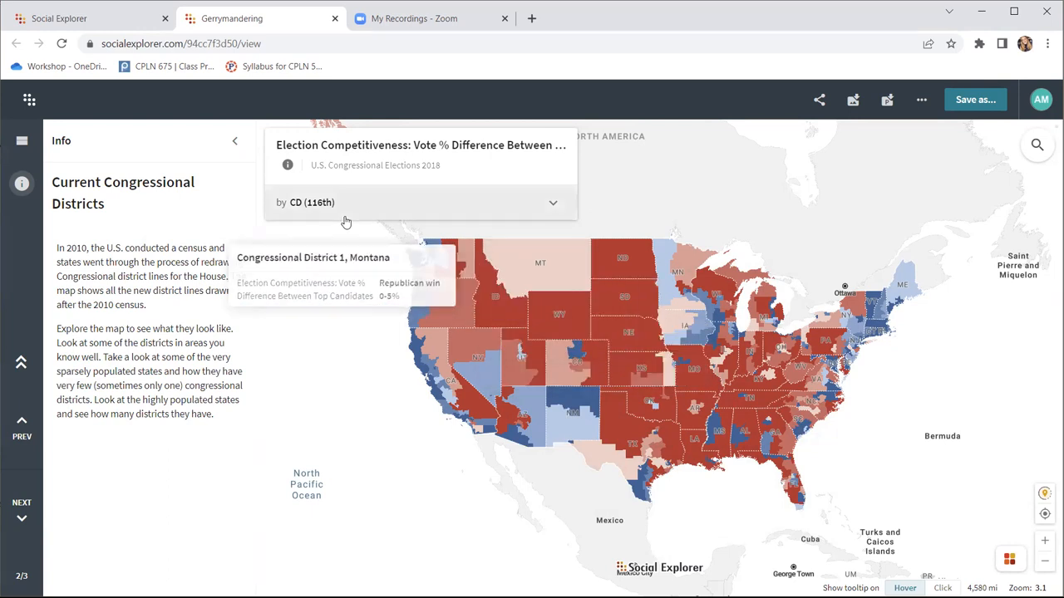
Return to the Political Science lecture launchers page and open the Data Dictionary from there.
{"action": "left_click", "coordinate": [123, 26]}
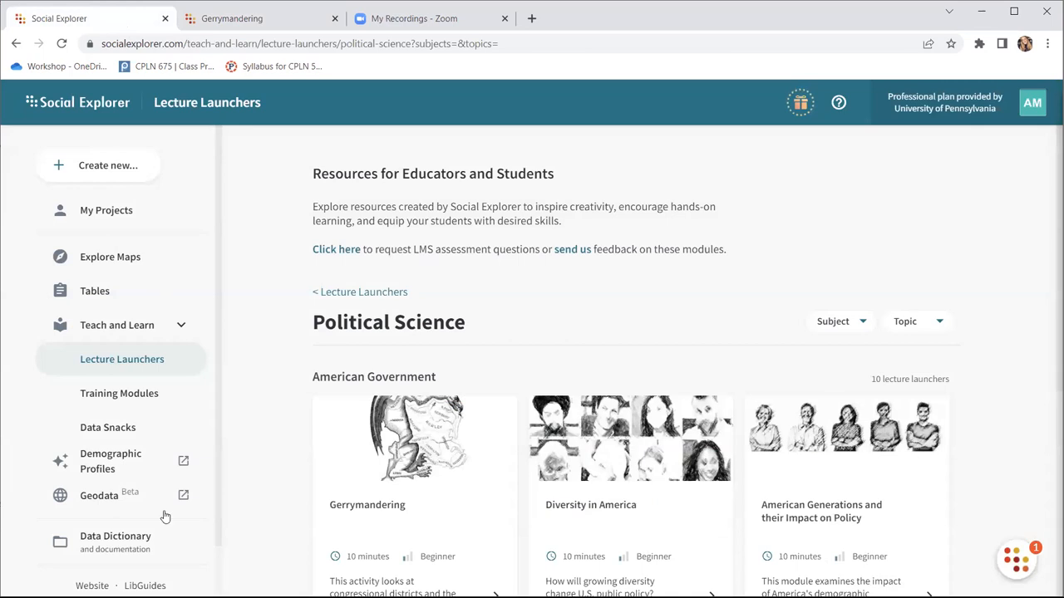
{"action": "scroll", "coordinate": [164, 516], "scroll_direction": "down", "scroll_amount": 1}
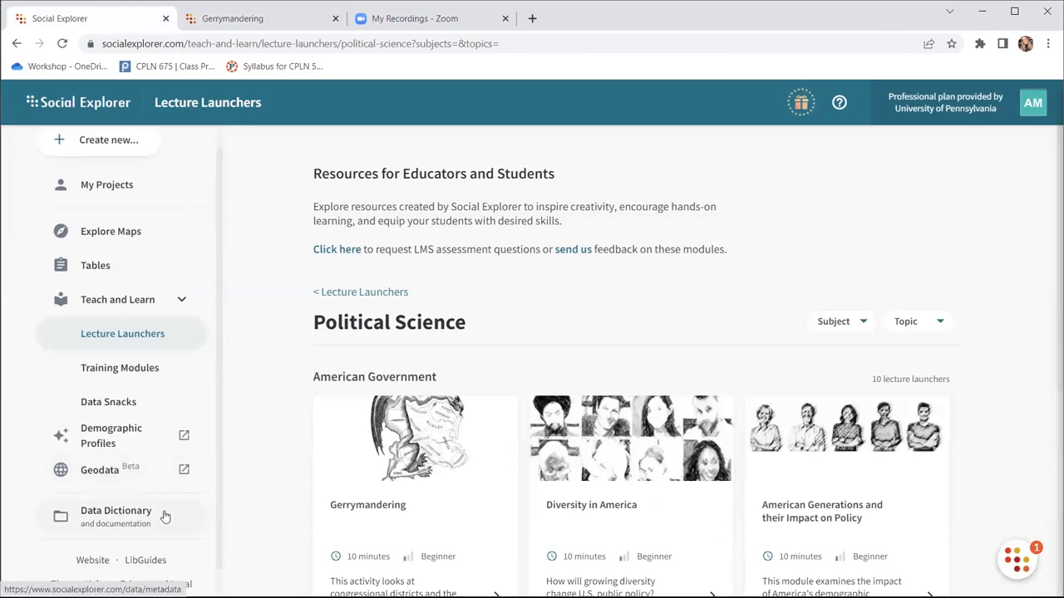
{"action": "left_click", "coordinate": [127, 521]}
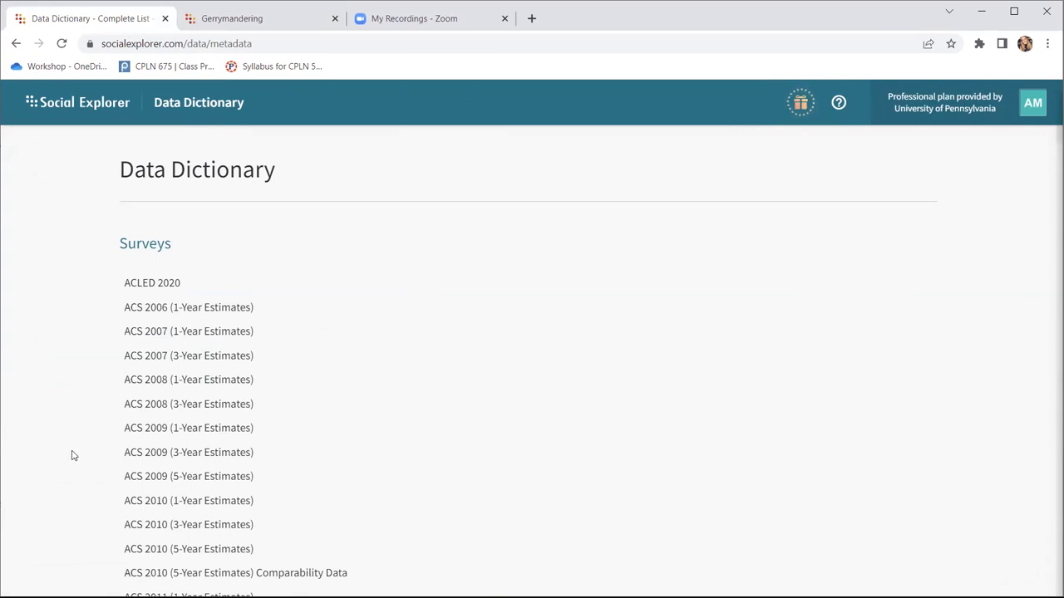
Examine the Data Dictionary's survey list, from the ACS estimates through the BH Census, Building Permits and Business Formation Statistics datasets.
{"action": "scroll", "coordinate": [175, 394], "scroll_direction": "down", "scroll_amount": 2}
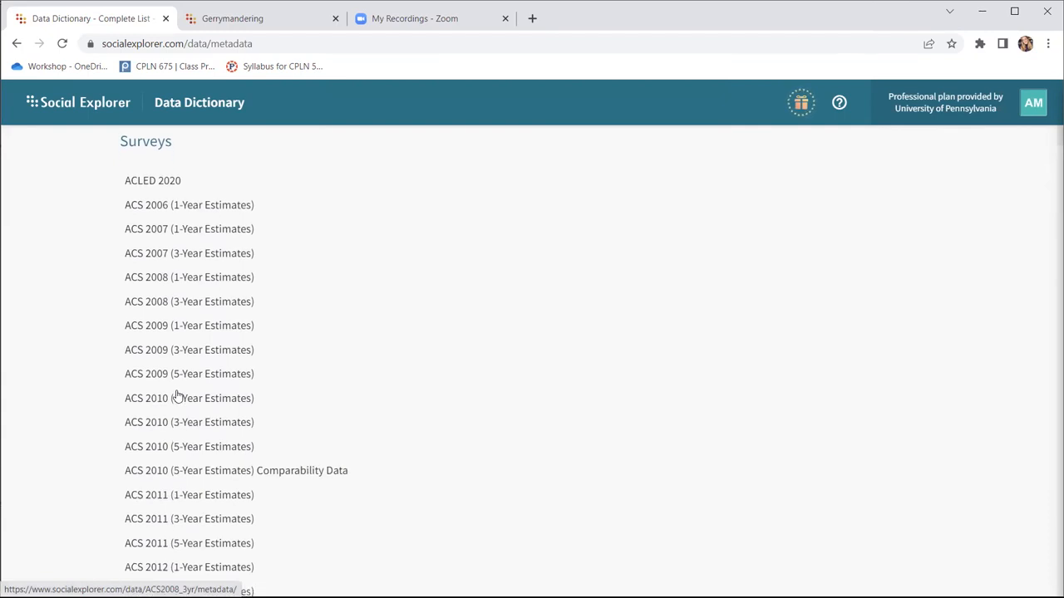
{"action": "scroll", "coordinate": [176, 395], "scroll_direction": "down", "scroll_amount": 1}
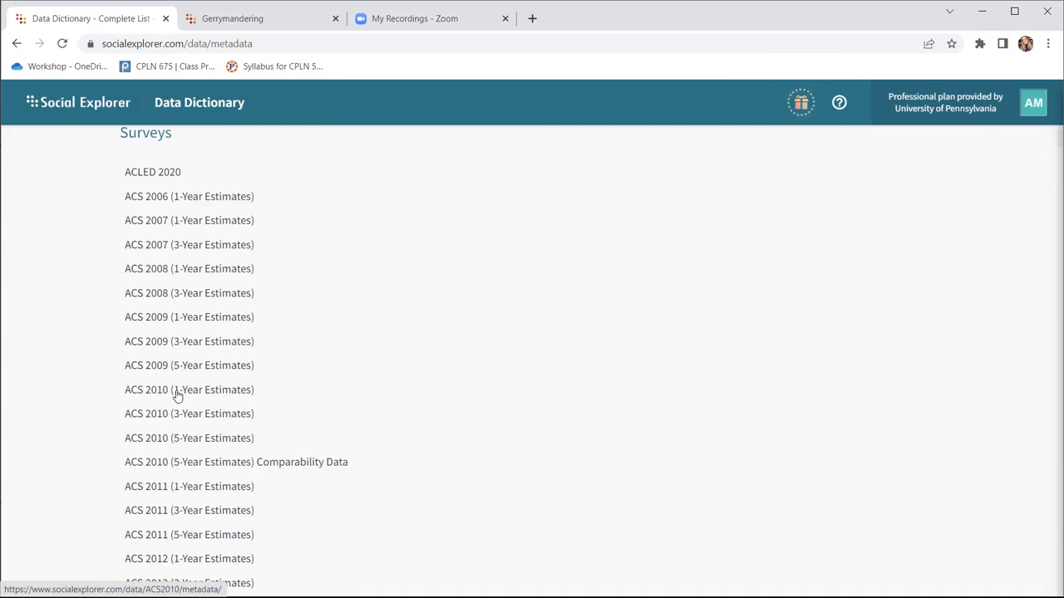
{"action": "scroll", "coordinate": [198, 449], "scroll_direction": "down", "scroll_amount": 4}
{"action": "scroll", "coordinate": [198, 451], "scroll_direction": "down", "scroll_amount": 3}
{"action": "scroll", "coordinate": [199, 451], "scroll_direction": "down", "scroll_amount": 4}
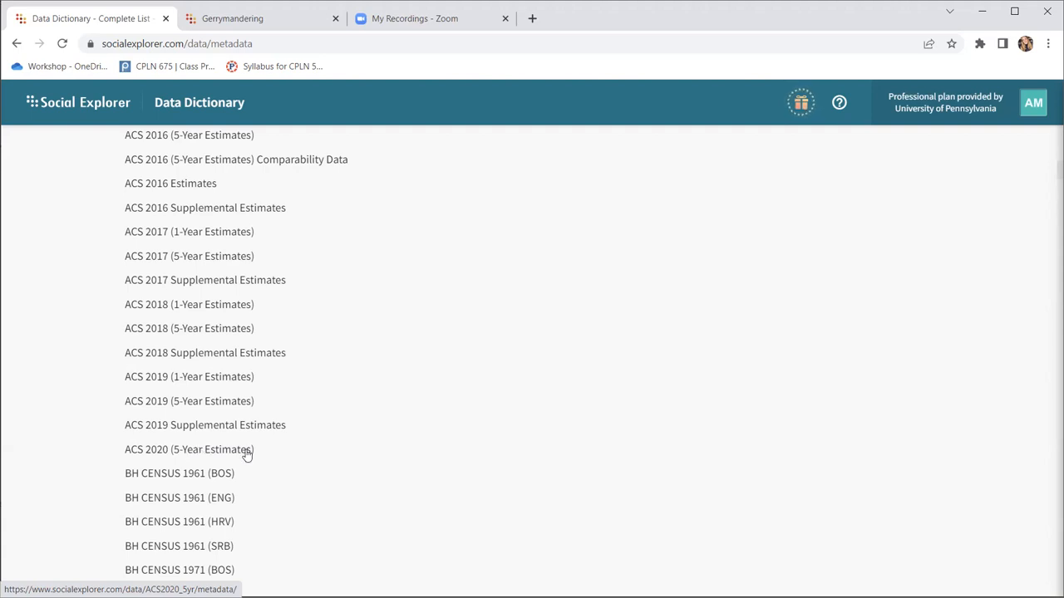
{"action": "scroll", "coordinate": [245, 454], "scroll_direction": "down", "scroll_amount": 1}
{"action": "scroll", "coordinate": [247, 456], "scroll_direction": "down", "scroll_amount": 1}
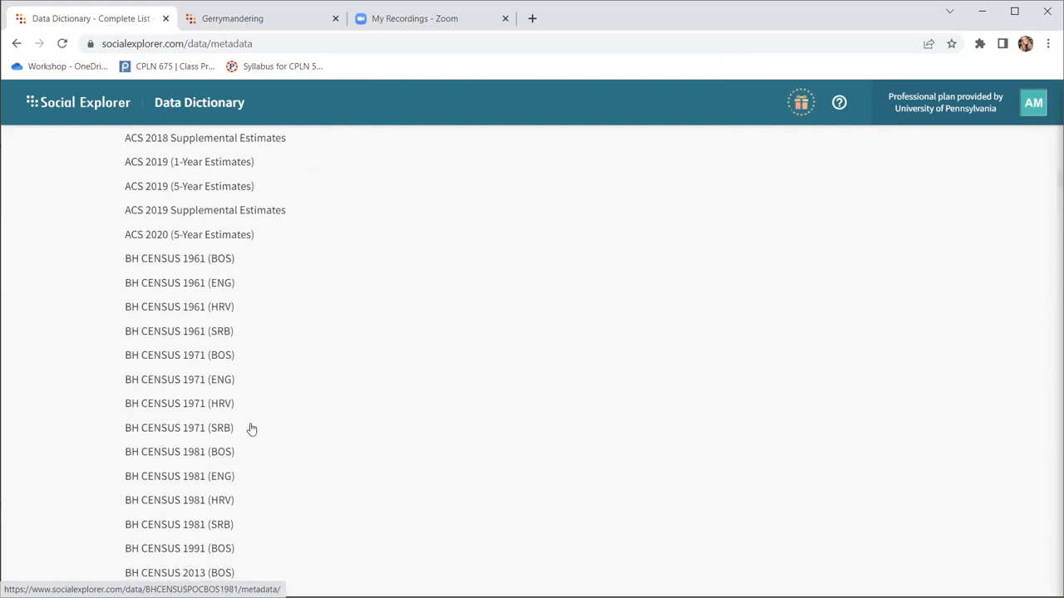
{"action": "scroll", "coordinate": [221, 572], "scroll_direction": "down", "scroll_amount": 2}
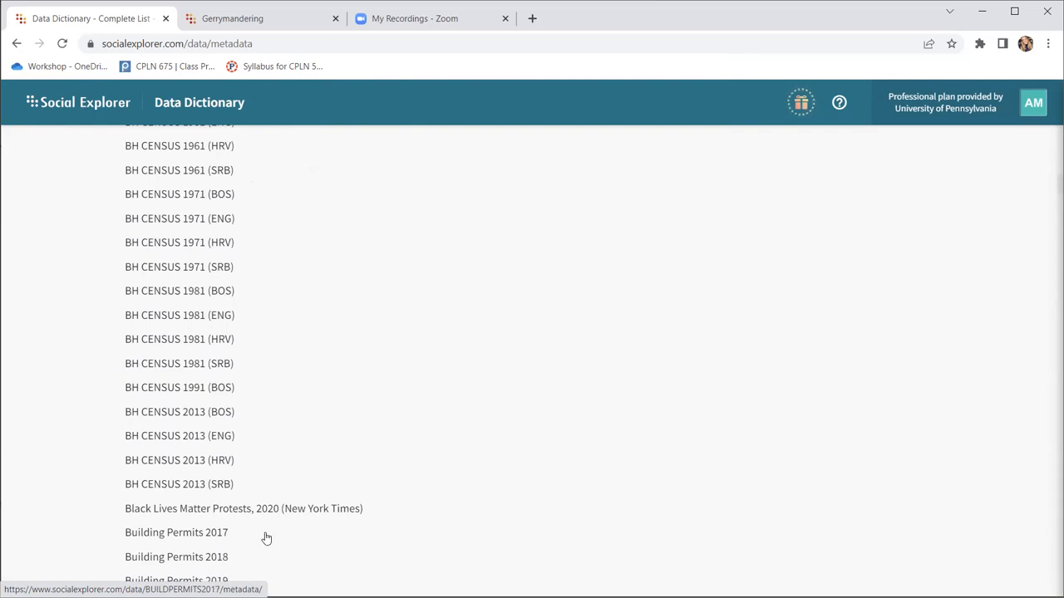
{"action": "scroll", "coordinate": [266, 537], "scroll_direction": "down", "scroll_amount": 1}
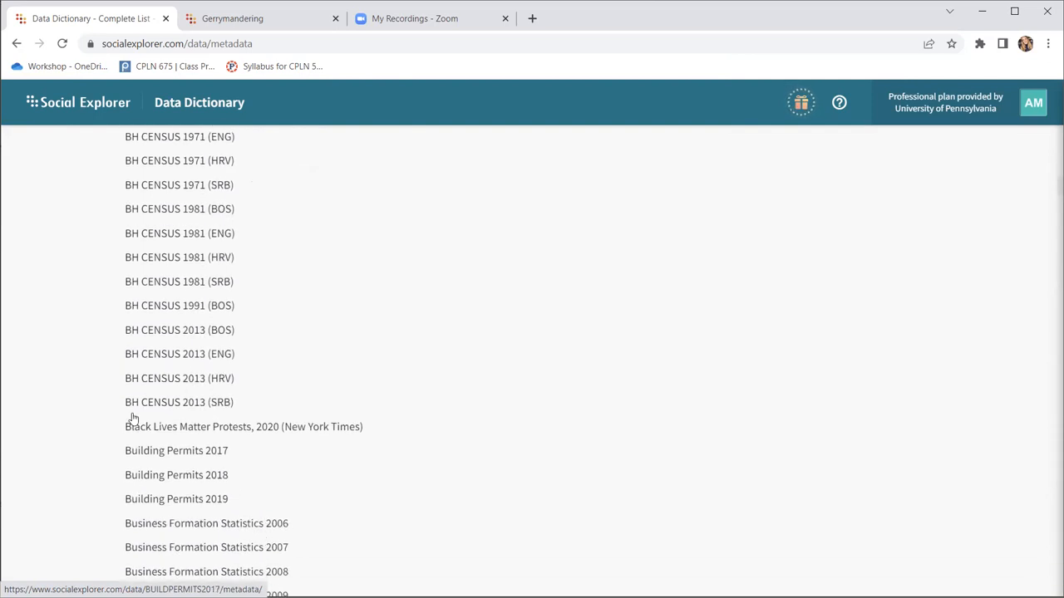
{"action": "scroll", "coordinate": [133, 420], "scroll_direction": "down", "scroll_amount": 1}
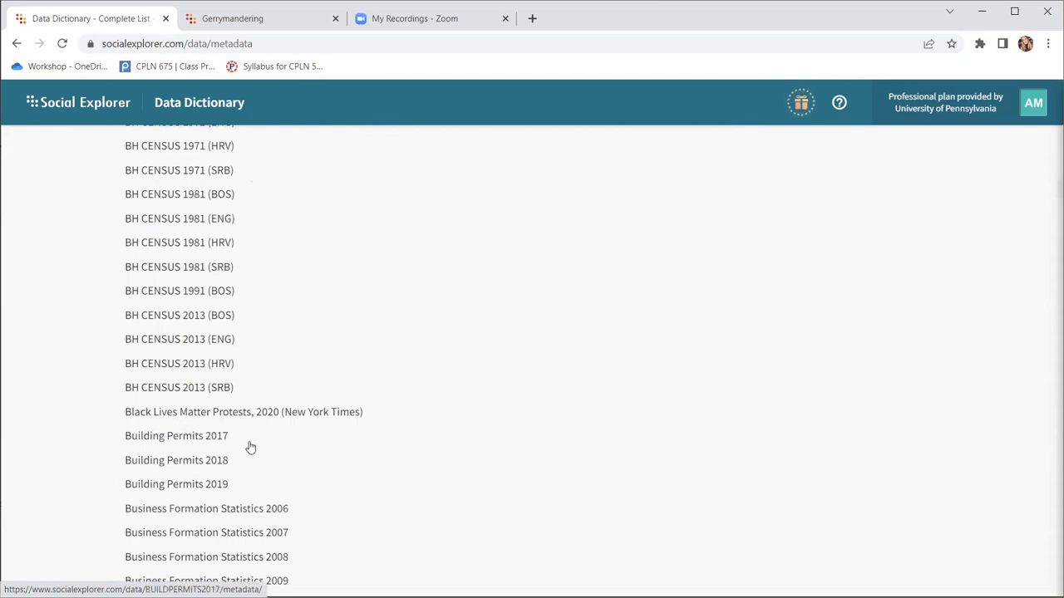
{"action": "scroll", "coordinate": [250, 447], "scroll_direction": "down", "scroll_amount": 2}
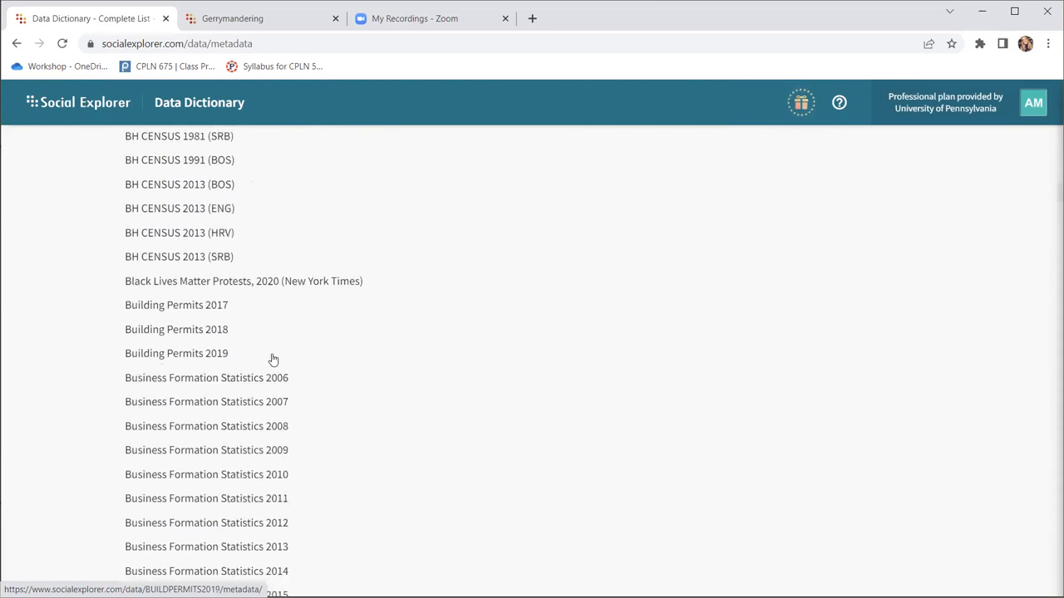
{"action": "scroll", "coordinate": [274, 360], "scroll_direction": "down", "scroll_amount": 1}
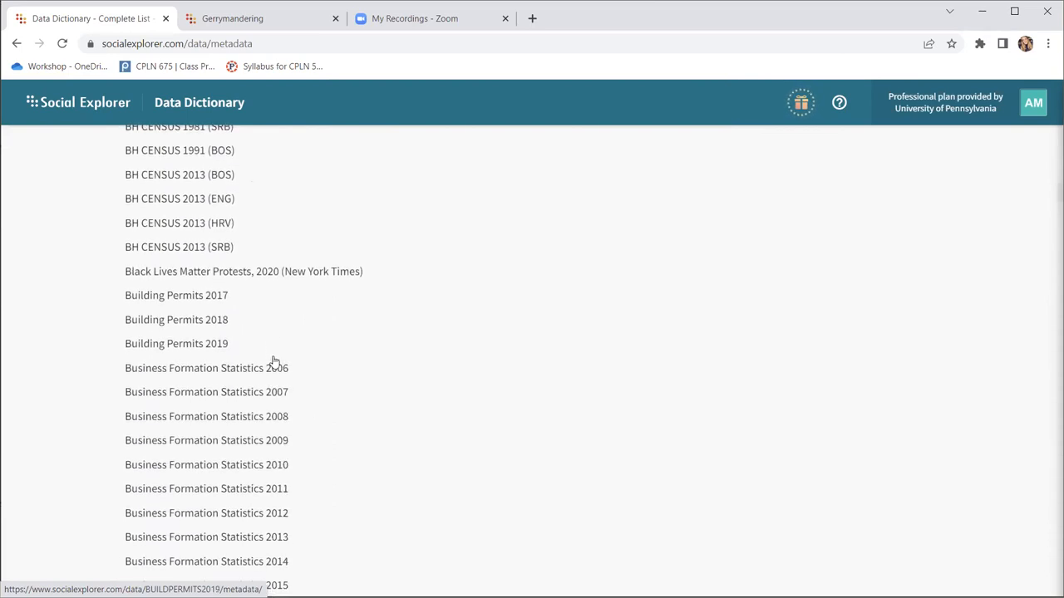
{"action": "scroll", "coordinate": [249, 447], "scroll_direction": "down", "scroll_amount": 2}
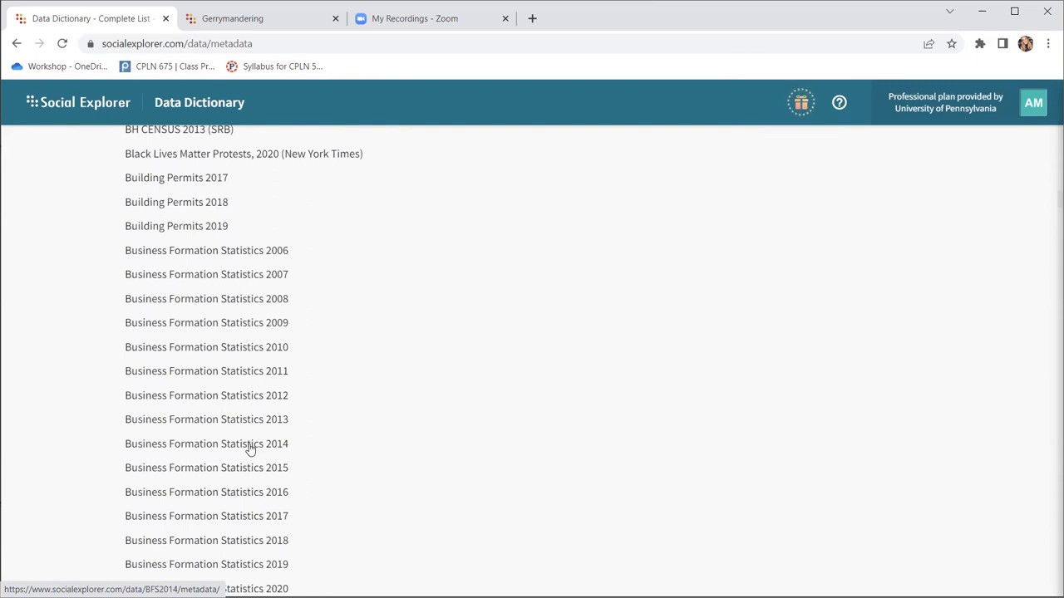
Examine the survey list from the Canadian Census and Cancer Data through the decennial censuses since 1790 to the Citizen Voting Age Population tabulations.
{"action": "scroll", "coordinate": [250, 448], "scroll_direction": "down", "scroll_amount": 3}
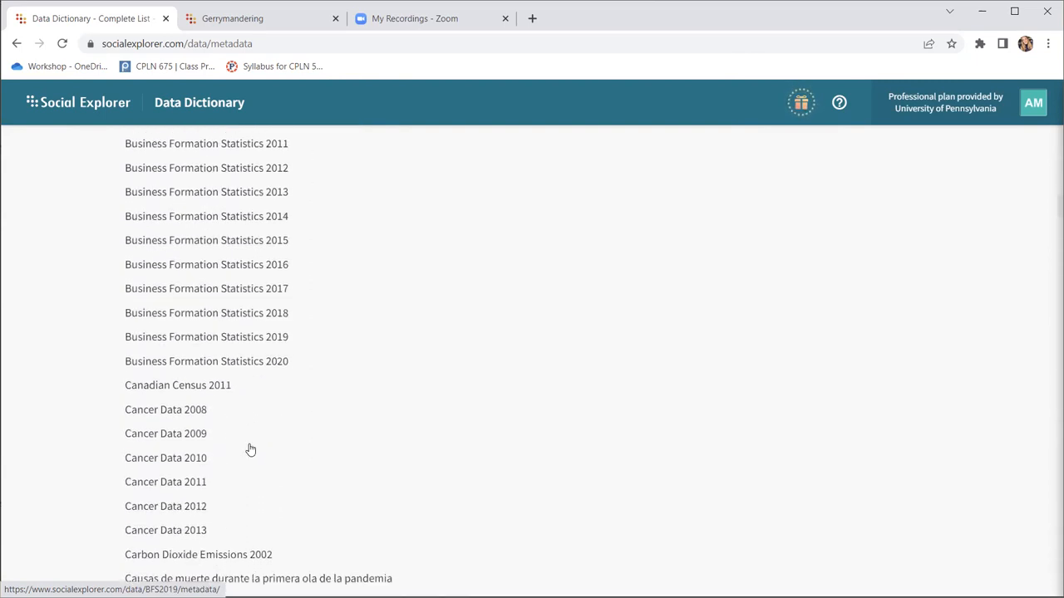
{"action": "scroll", "coordinate": [250, 449], "scroll_direction": "down", "scroll_amount": 1}
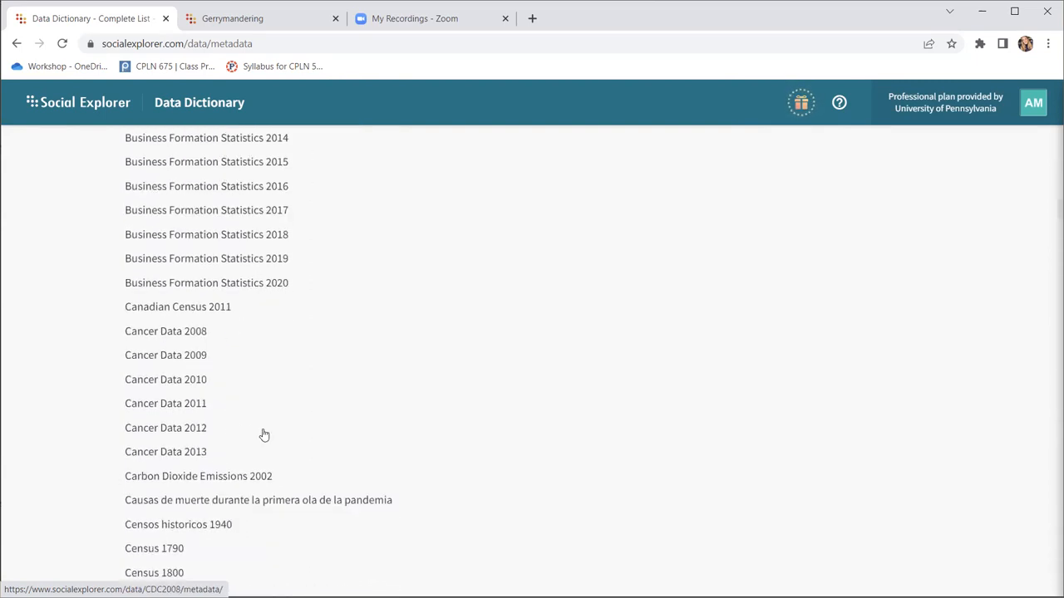
{"action": "scroll", "coordinate": [231, 440], "scroll_direction": "down", "scroll_amount": 2}
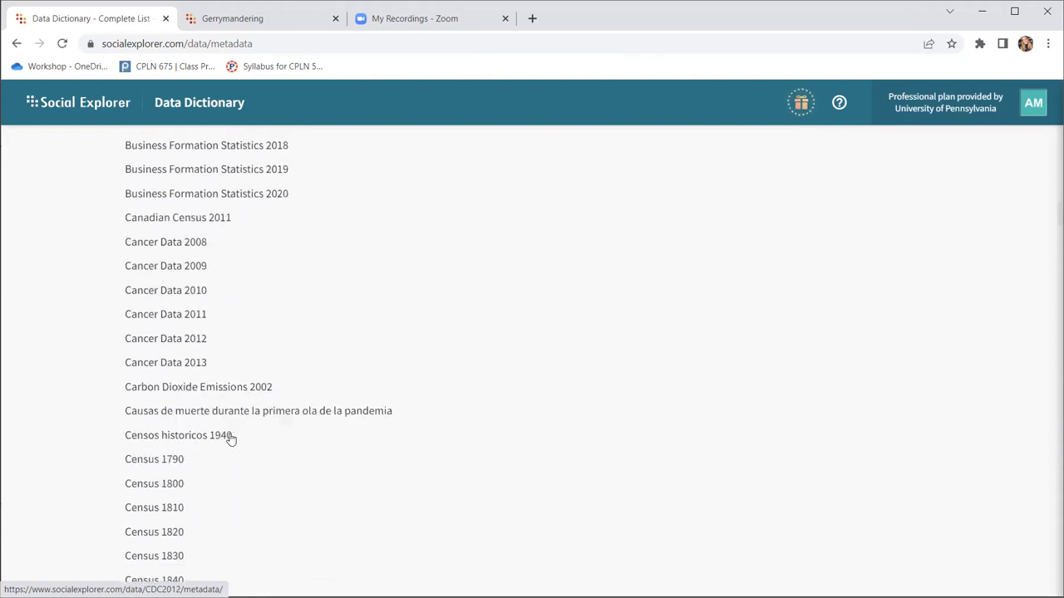
{"action": "scroll", "coordinate": [231, 440], "scroll_direction": "down", "scroll_amount": 3}
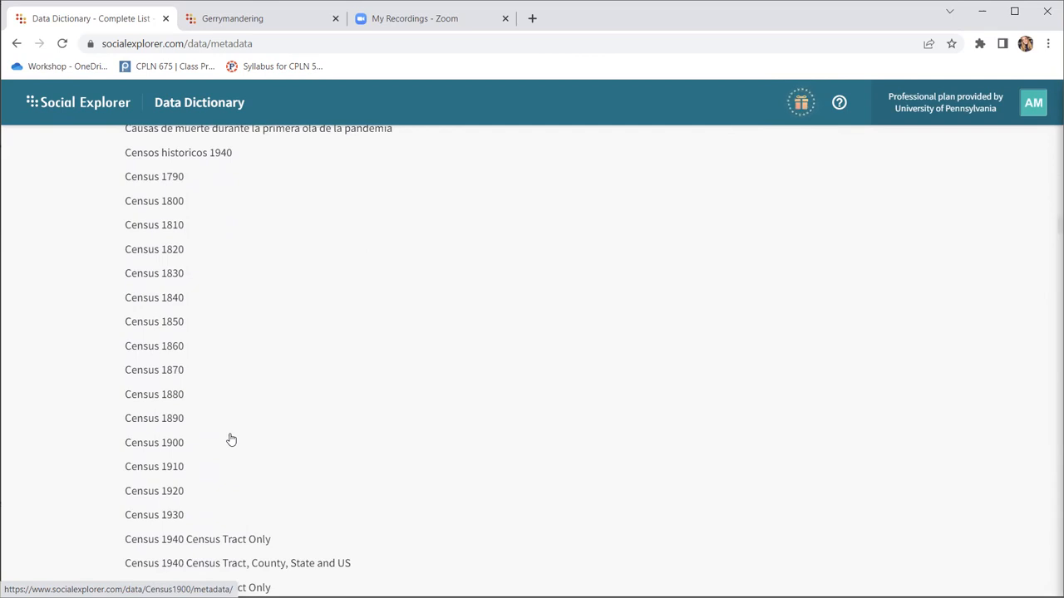
{"action": "scroll", "coordinate": [231, 440], "scroll_direction": "down", "scroll_amount": 3}
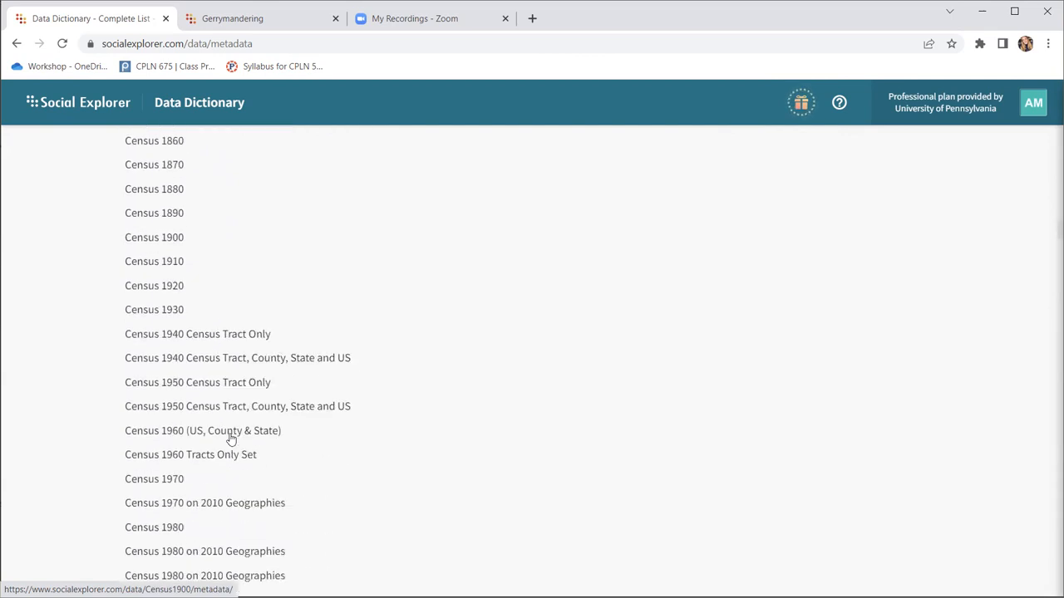
{"action": "scroll", "coordinate": [231, 441], "scroll_direction": "down", "scroll_amount": 5}
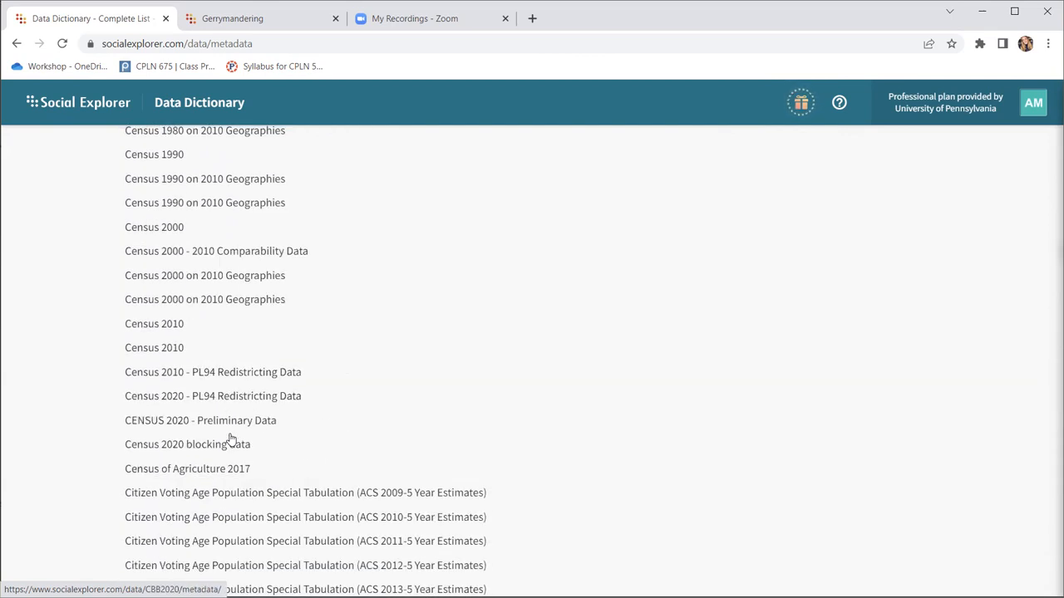
{"action": "scroll", "coordinate": [231, 440], "scroll_direction": "down", "scroll_amount": 2}
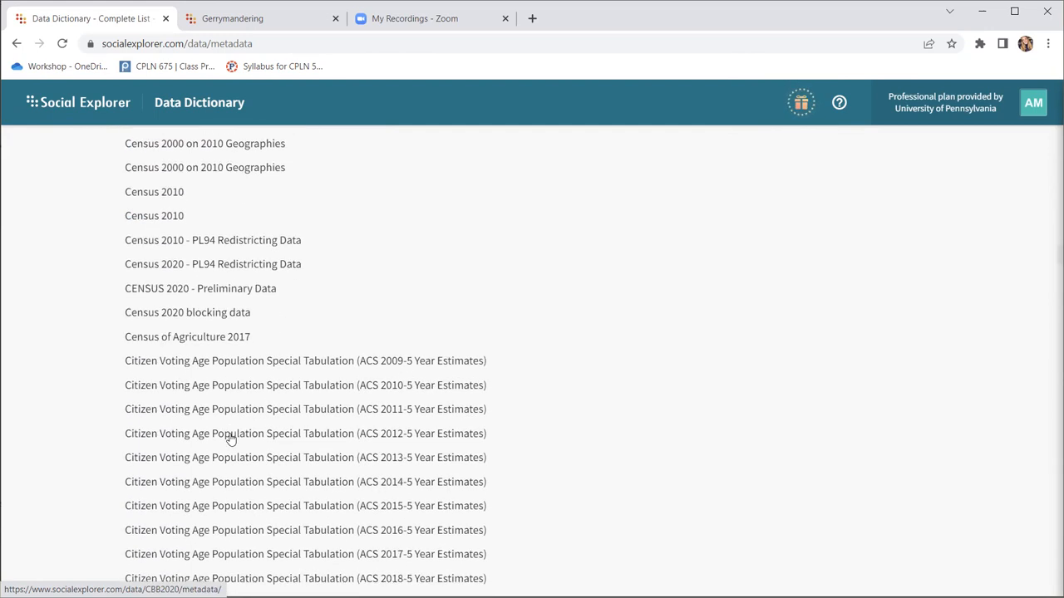
{"action": "scroll", "coordinate": [323, 491], "scroll_direction": "down", "scroll_amount": 1}
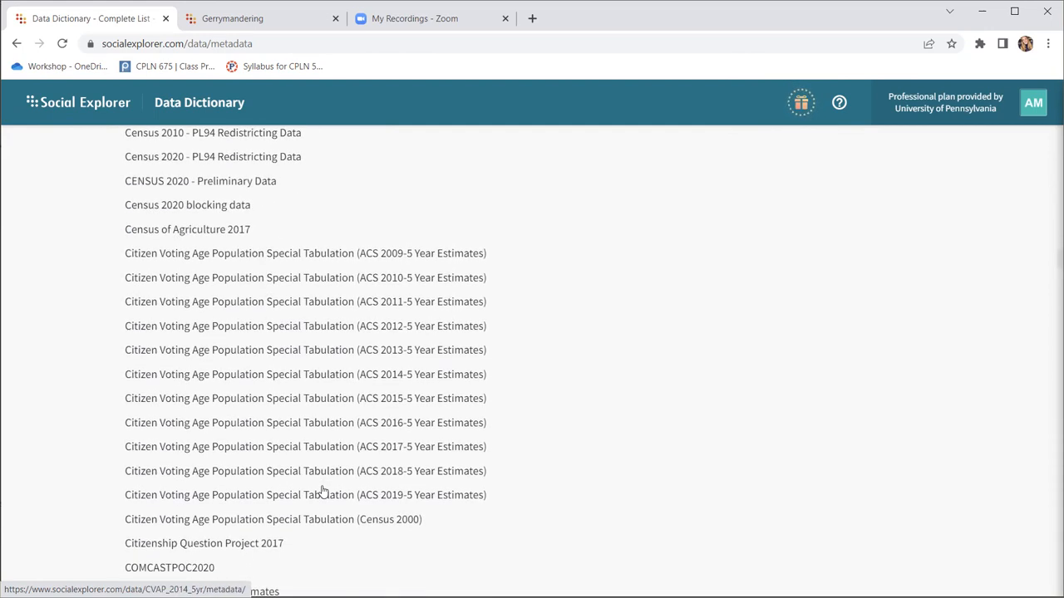
Examine the surveys from Community Resilience Estimates and Coronavirus Case Data through County Business Patterns and the Spanish election datasets to Environmental Summaries.
{"action": "scroll", "coordinate": [321, 492], "scroll_direction": "down", "scroll_amount": 1}
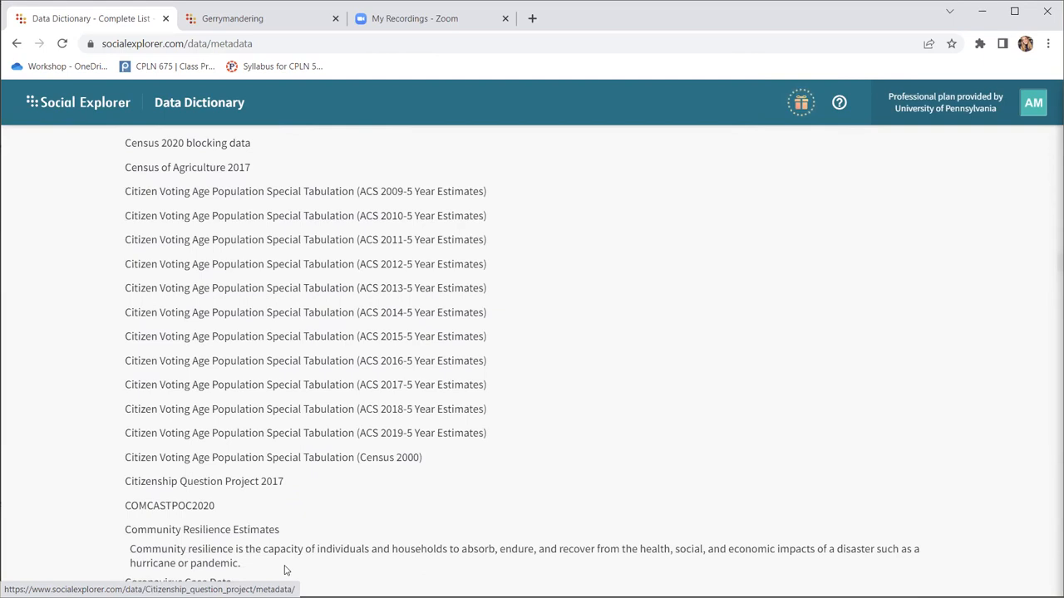
{"action": "scroll", "coordinate": [284, 570], "scroll_direction": "down", "scroll_amount": 1}
{"action": "scroll", "coordinate": [284, 571], "scroll_direction": "down", "scroll_amount": 2}
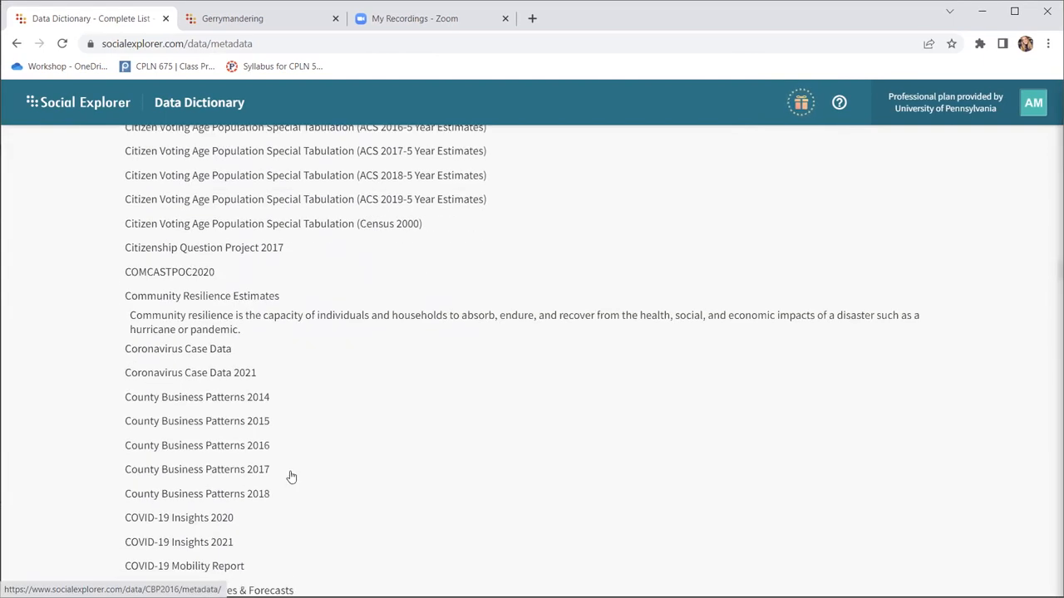
{"action": "scroll", "coordinate": [291, 477], "scroll_direction": "down", "scroll_amount": 4}
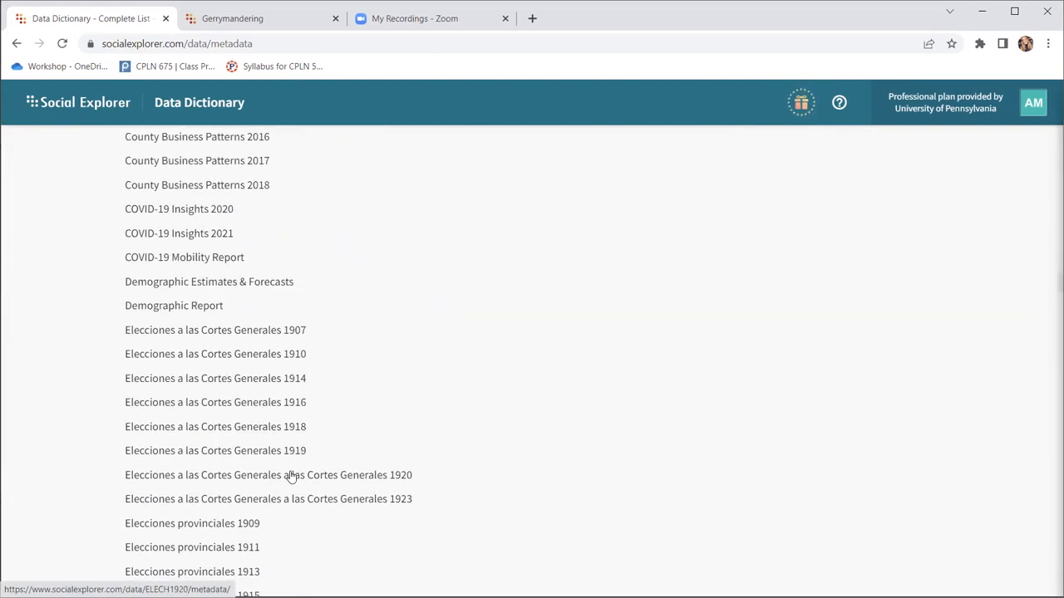
{"action": "scroll", "coordinate": [291, 477], "scroll_direction": "down", "scroll_amount": 2}
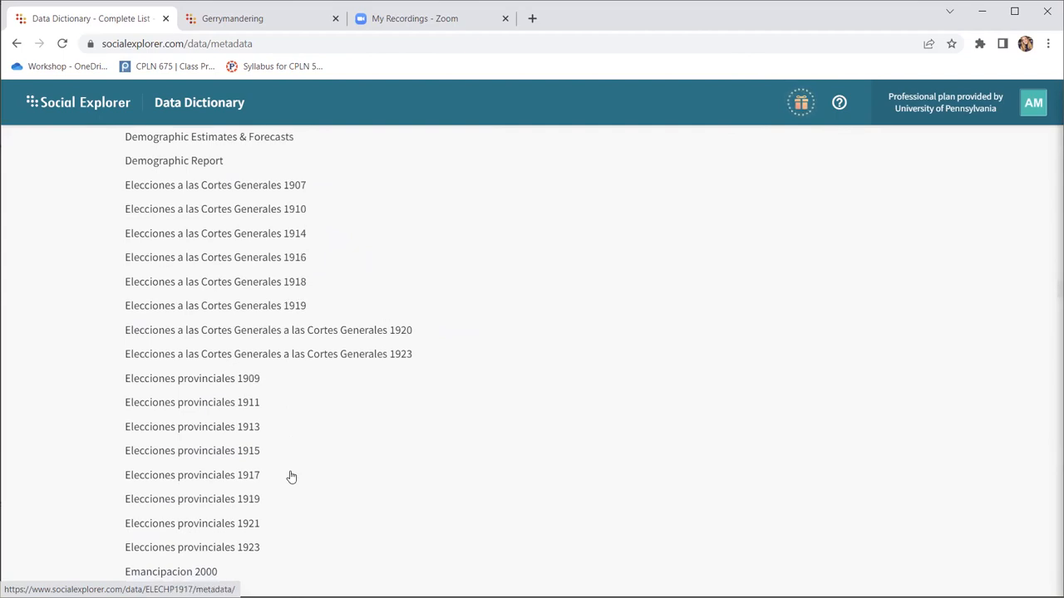
{"action": "scroll", "coordinate": [291, 476], "scroll_direction": "down", "scroll_amount": 5}
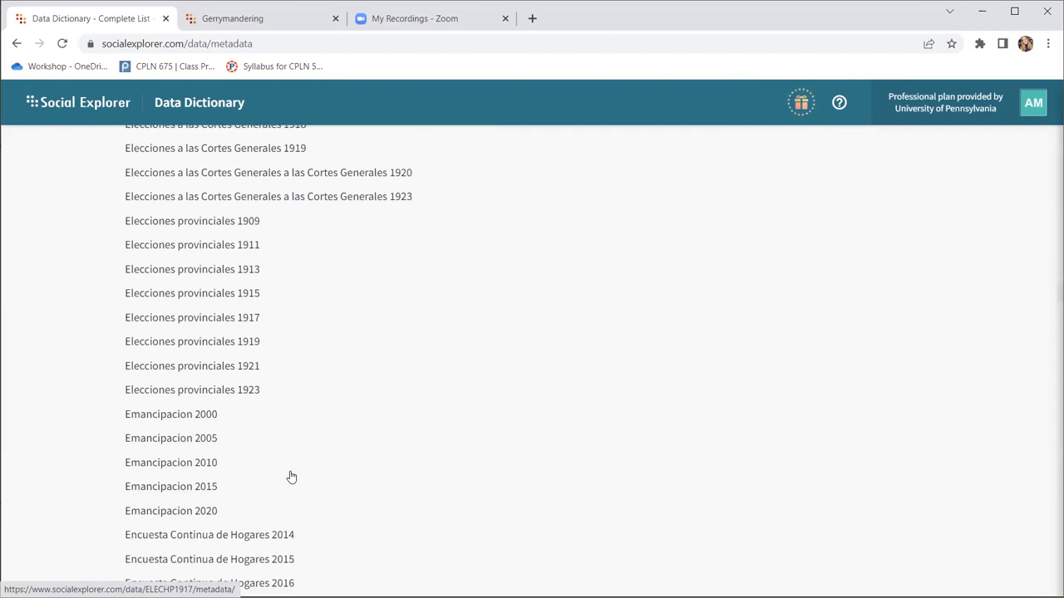
{"action": "scroll", "coordinate": [291, 477], "scroll_direction": "down", "scroll_amount": 1}
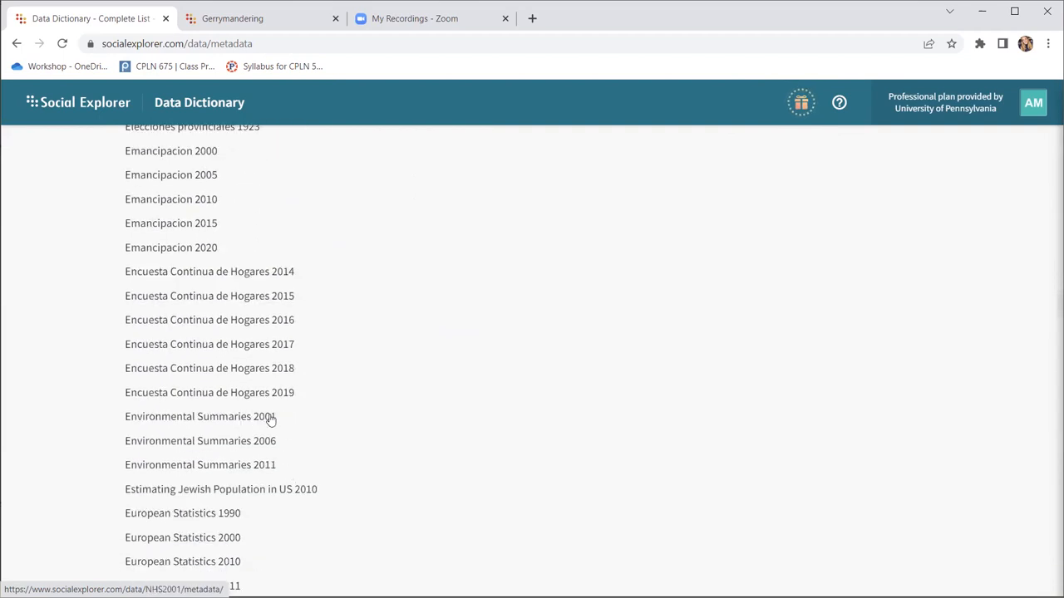
{"action": "scroll", "coordinate": [305, 448], "scroll_direction": "down", "scroll_amount": 1}
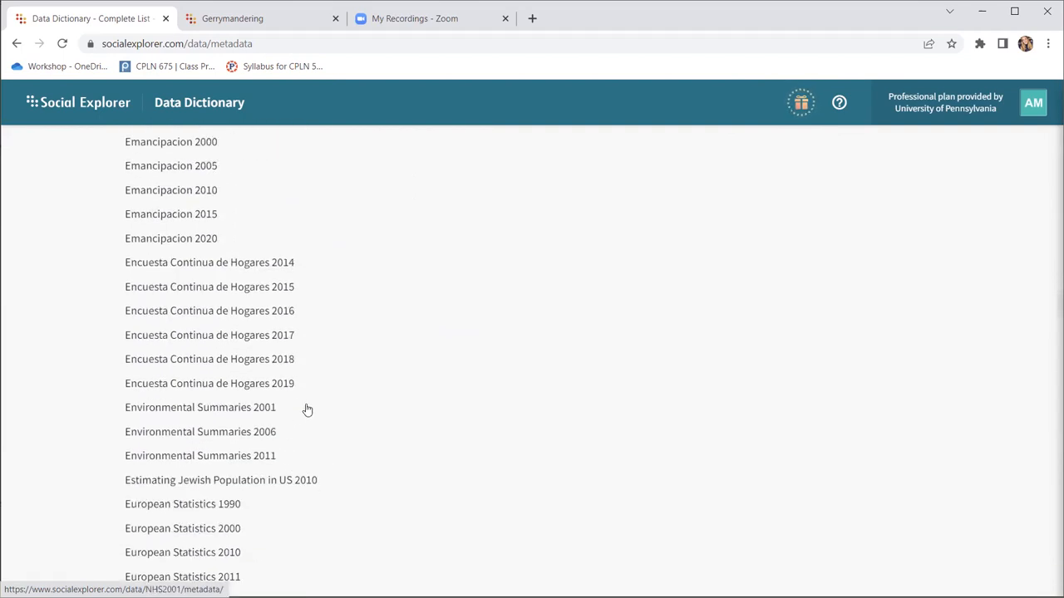
Examine the surveys from European Statistics through FBI Crime Data, Health Data and Higher Education Scorecard Data to the House Price Index.
{"action": "scroll", "coordinate": [310, 442], "scroll_direction": "down", "scroll_amount": 2}
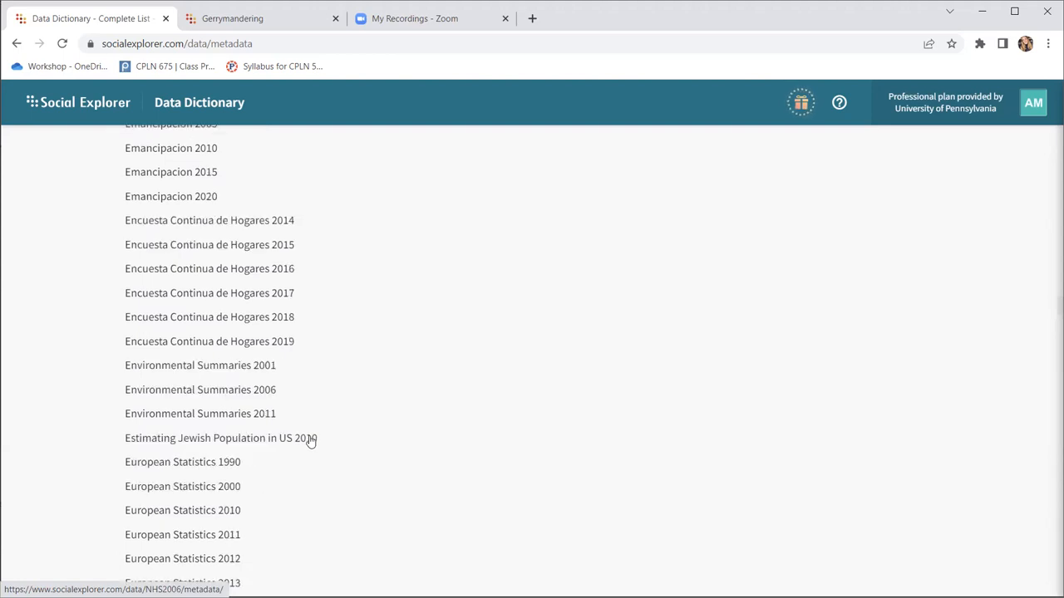
{"action": "scroll", "coordinate": [311, 442], "scroll_direction": "down", "scroll_amount": 4}
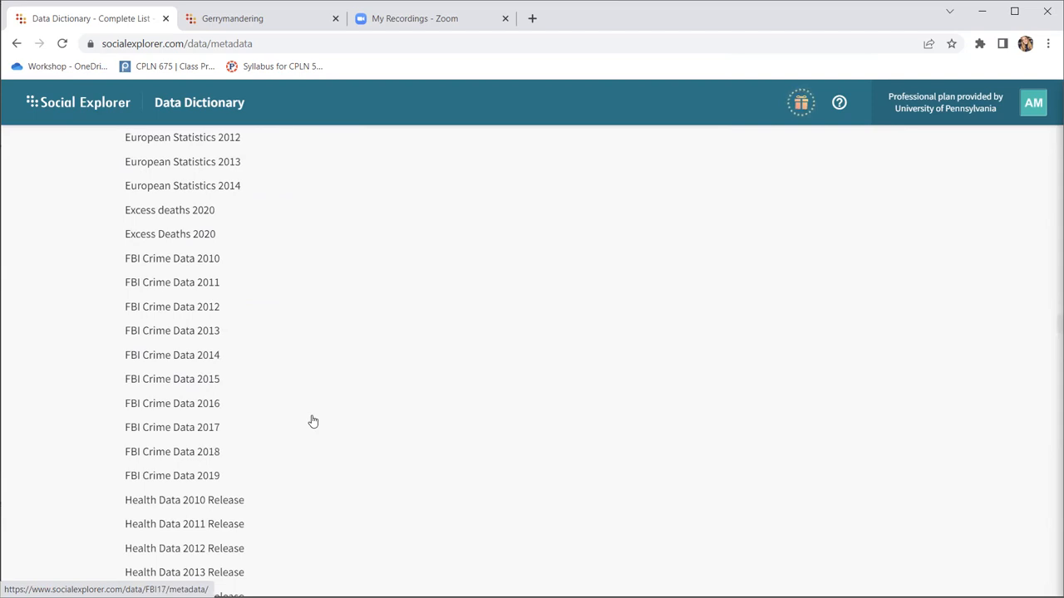
{"action": "scroll", "coordinate": [311, 408], "scroll_direction": "down", "scroll_amount": 1}
{"action": "scroll", "coordinate": [313, 409], "scroll_direction": "down", "scroll_amount": 1}
{"action": "scroll", "coordinate": [301, 523], "scroll_direction": "down", "scroll_amount": 2}
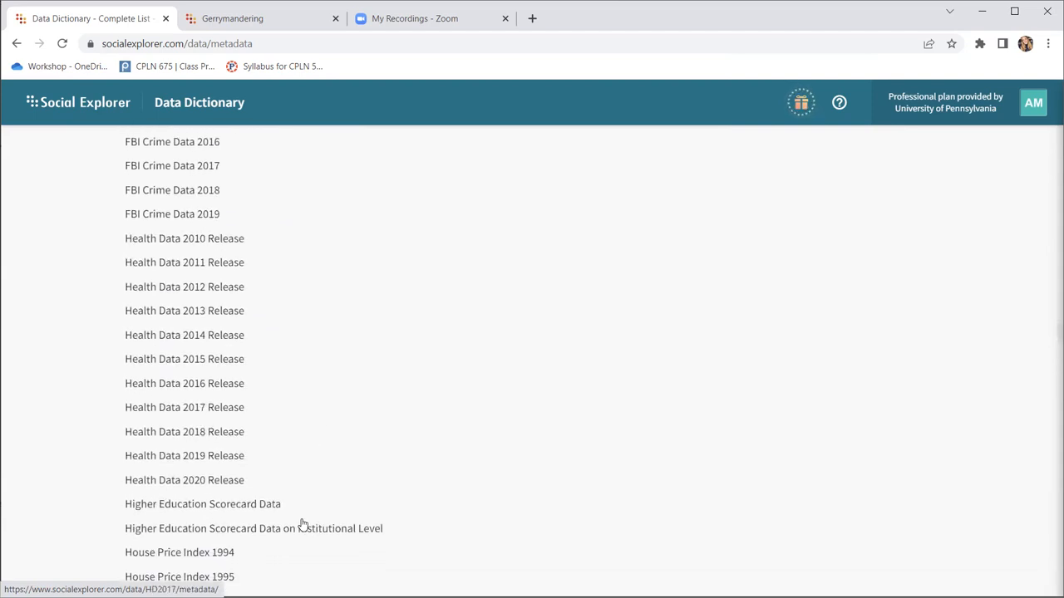
{"action": "scroll", "coordinate": [302, 524], "scroll_direction": "down", "scroll_amount": 5}
{"action": "scroll", "coordinate": [302, 524], "scroll_direction": "down", "scroll_amount": 4}
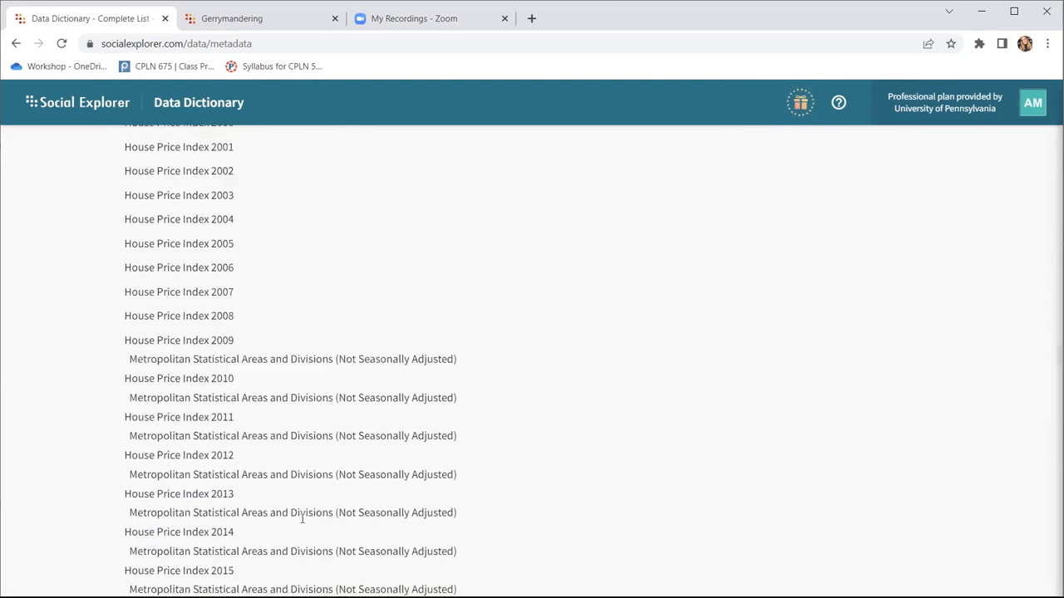
{"action": "scroll", "coordinate": [303, 520], "scroll_direction": "down", "scroll_amount": 1}
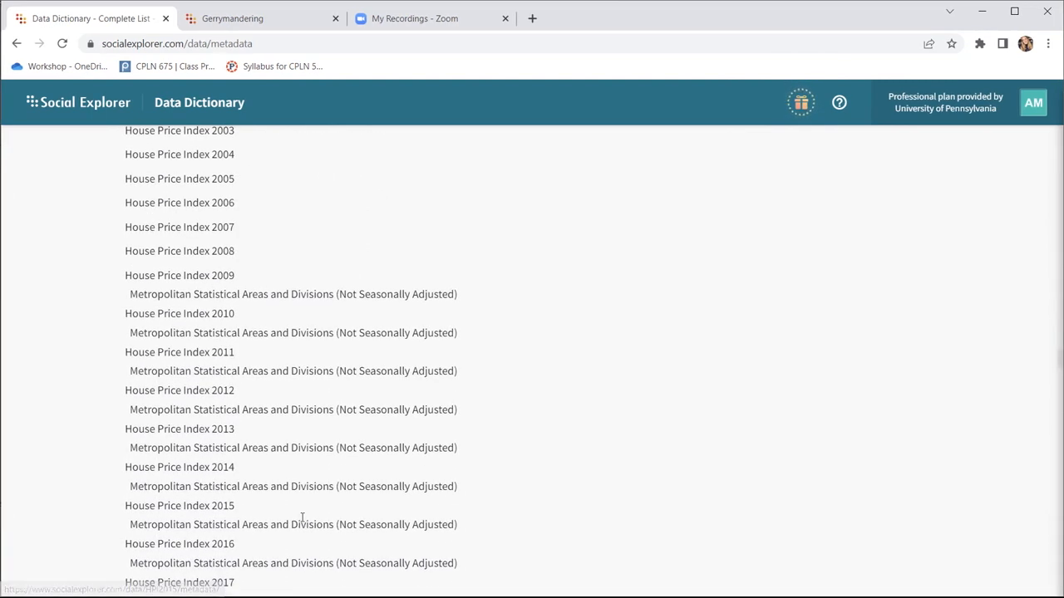